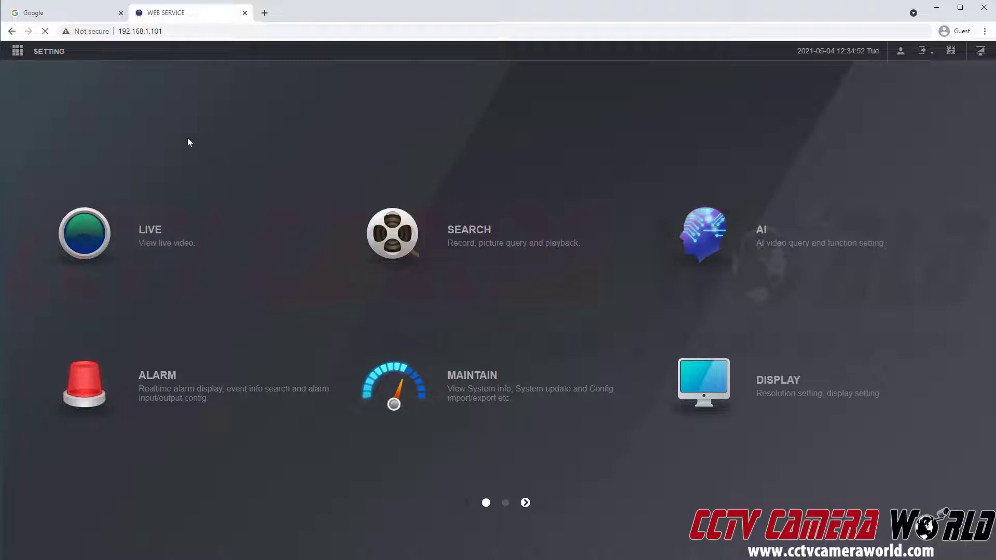
- Switch from the NVR Web Service to the Google tab in Chrome
{"action": "left_click", "coordinate": [82, 16]}
- Go to 192.168.1.168 and fill in the encoder's sign-in username and password
{"action": "left_click", "coordinate": [124, 33]}
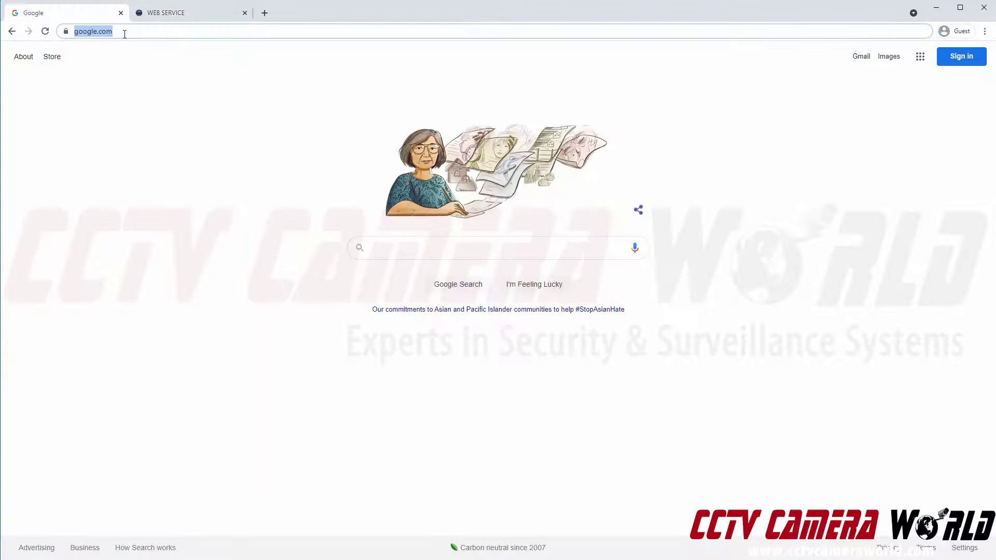
{"action": "type", "text": "192.1"}
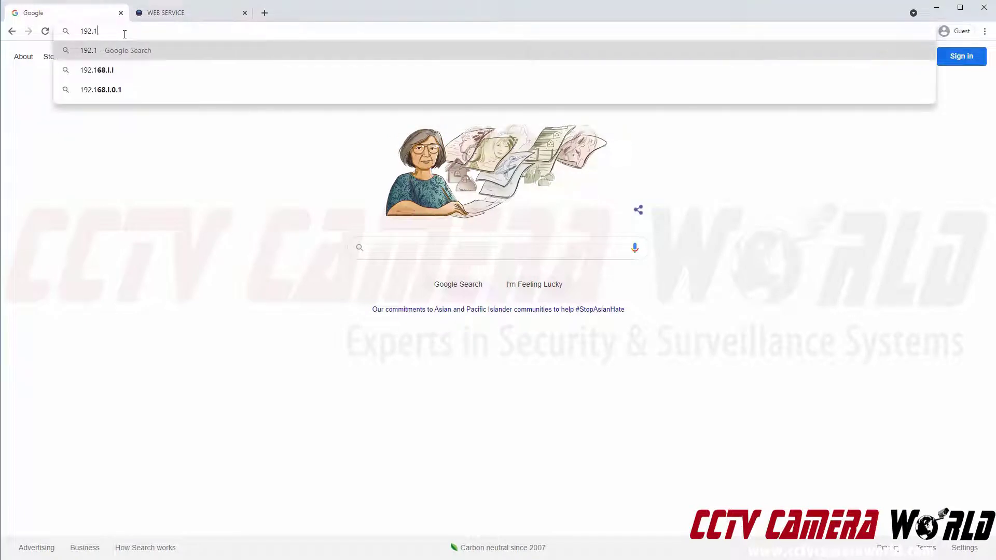
{"action": "type", "text": "68"}
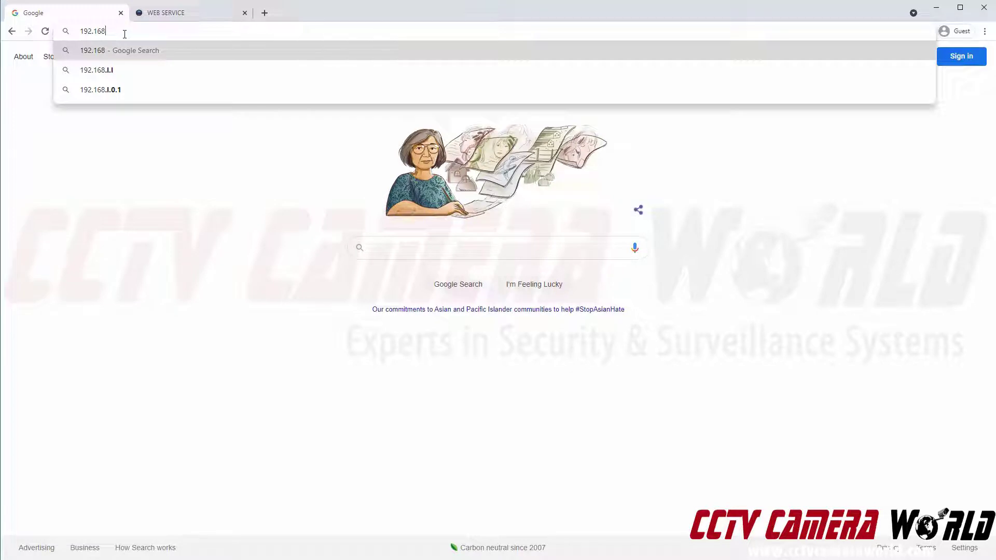
{"action": "type", "text": ".1.168"}
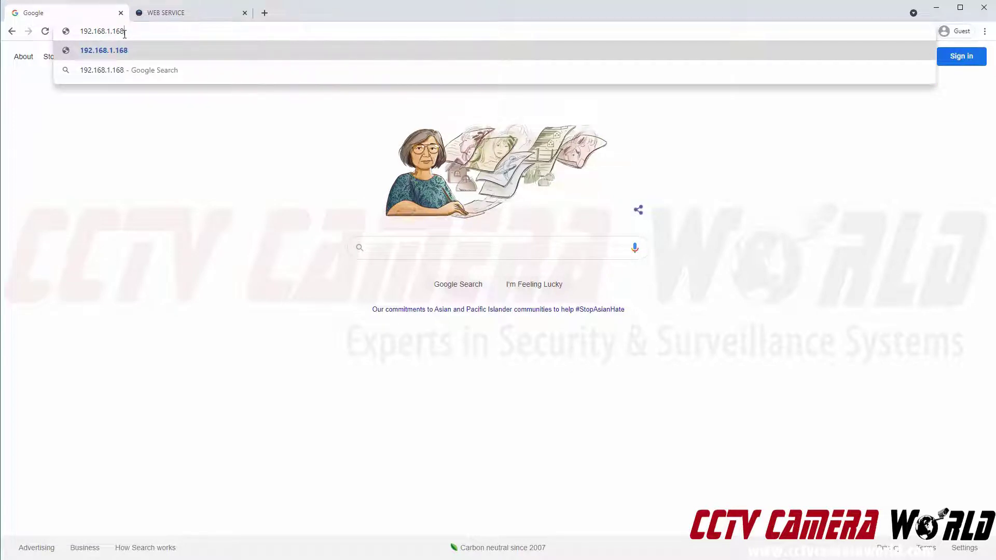
{"action": "key", "text": "Return"}
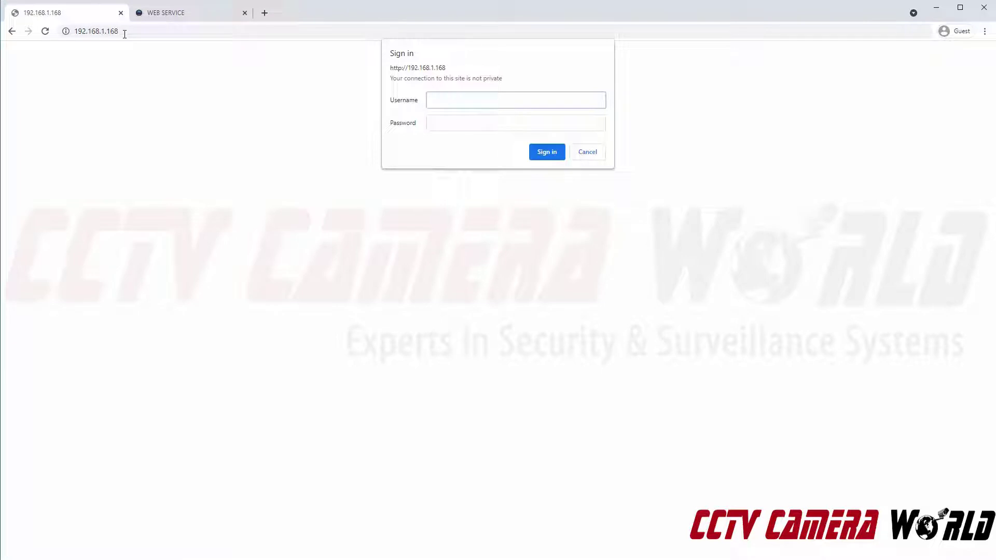
{"action": "type", "text": "admin"}
{"action": "key", "text": "Tab"}
{"action": "type", "text": "•••••"}
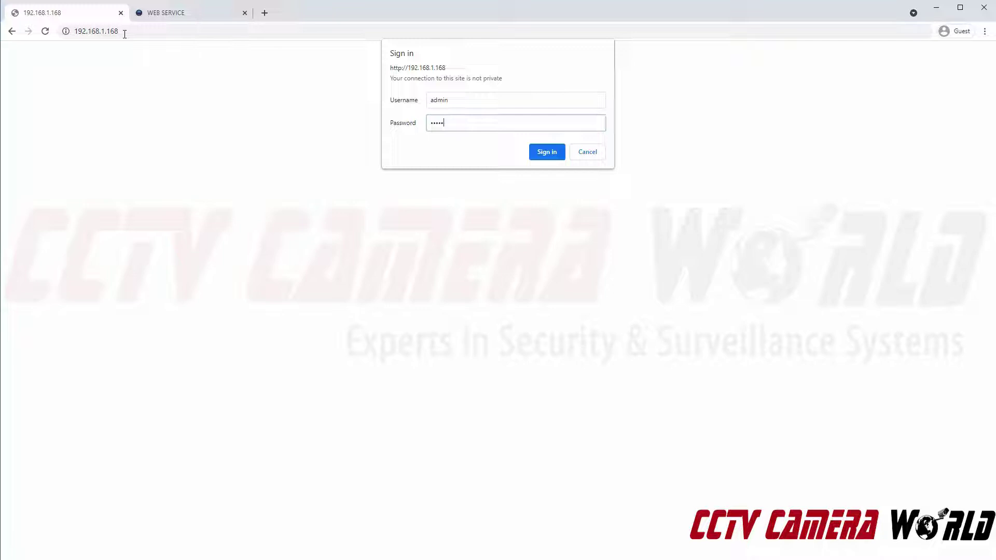
- Sign in, open the Encoder Main stream page and check its RTSP URL is Enable
{"action": "key", "text": "Return"}
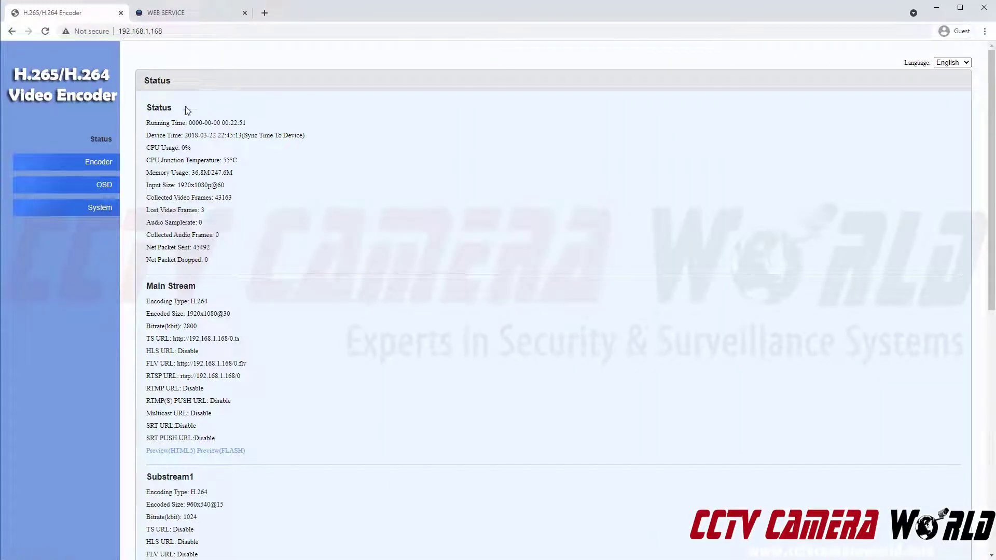
{"action": "left_click", "coordinate": [101, 162]}
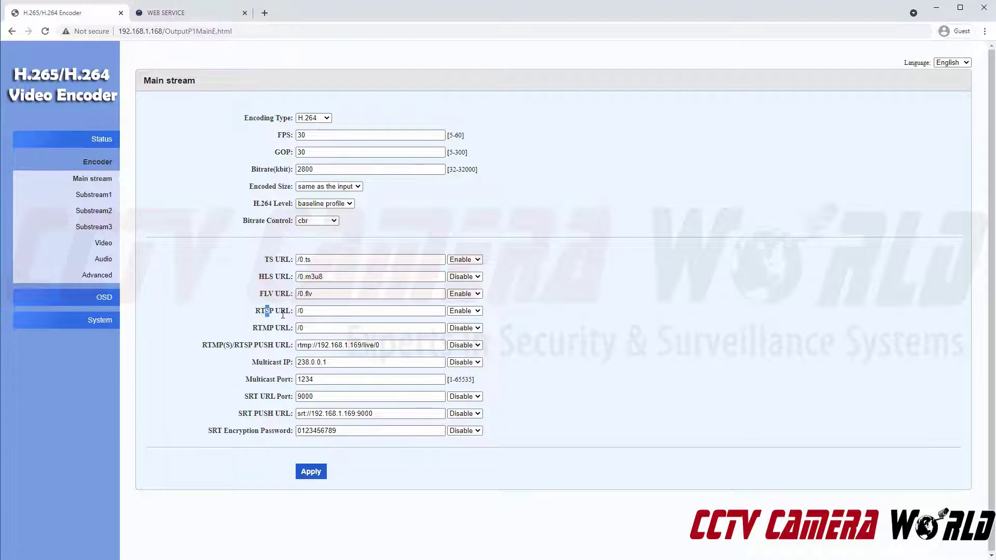
{"action": "left_click_drag", "start_coordinate": [265, 311], "coordinate": [286, 311]}
{"action": "left_click", "coordinate": [486, 321]}
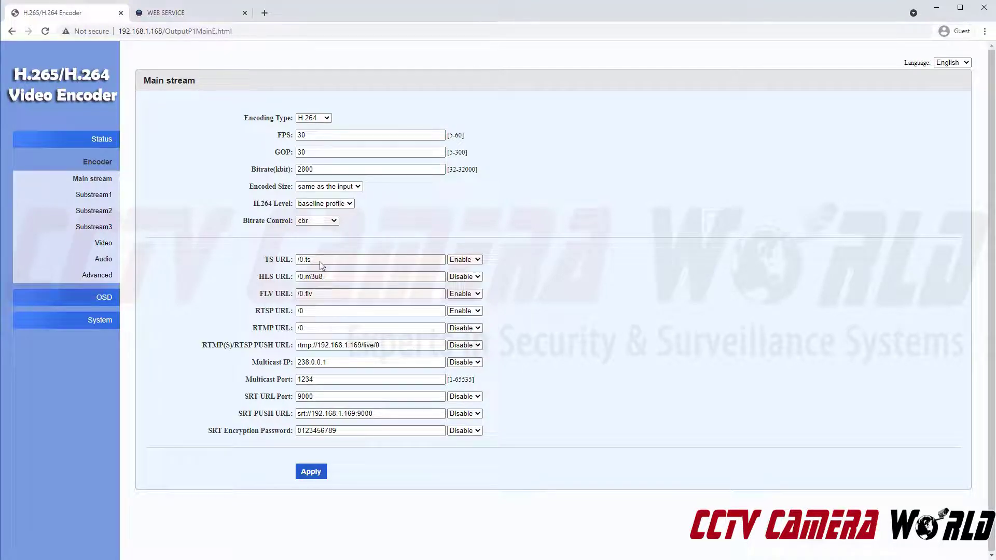
- Set Substream1's RTSP URL to Enable, apply it, and dismiss the success alert
{"action": "left_click", "coordinate": [89, 198]}
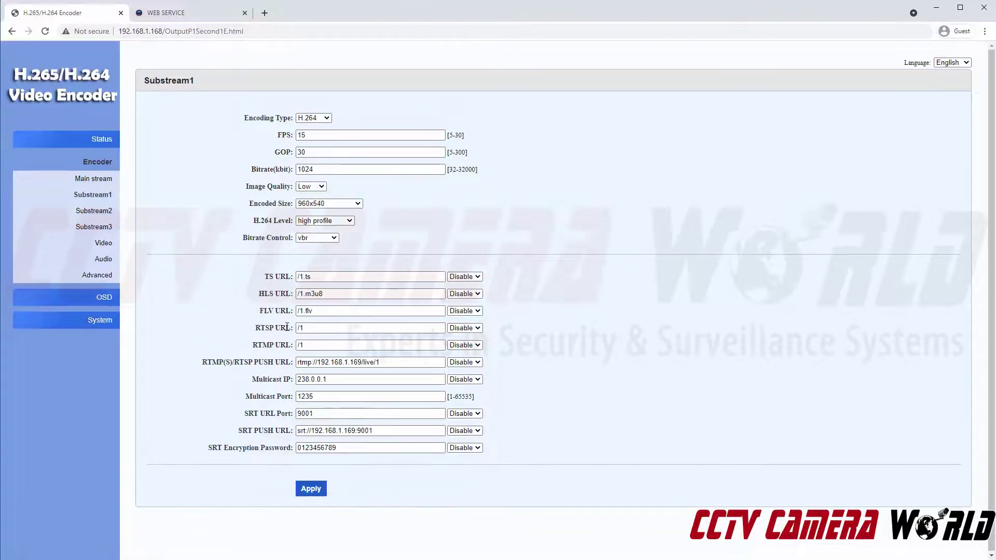
{"action": "left_click_drag", "start_coordinate": [255, 329], "coordinate": [507, 338]}
{"action": "left_click", "coordinate": [506, 337]}
{"action": "left_click", "coordinate": [459, 330]}
{"action": "left_click", "coordinate": [463, 345]}
{"action": "left_click", "coordinate": [318, 492]}
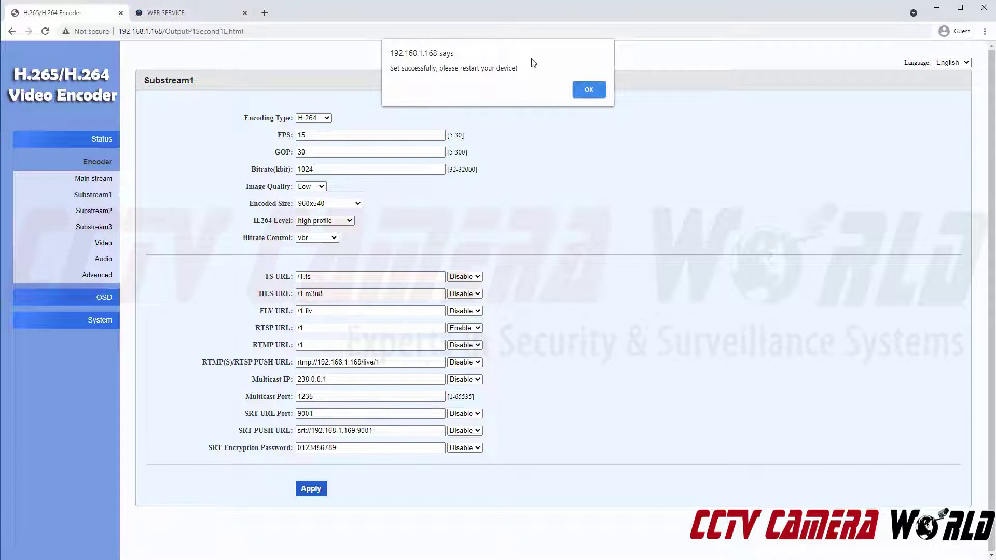
{"action": "left_click_drag", "start_coordinate": [390, 68], "coordinate": [442, 70]}
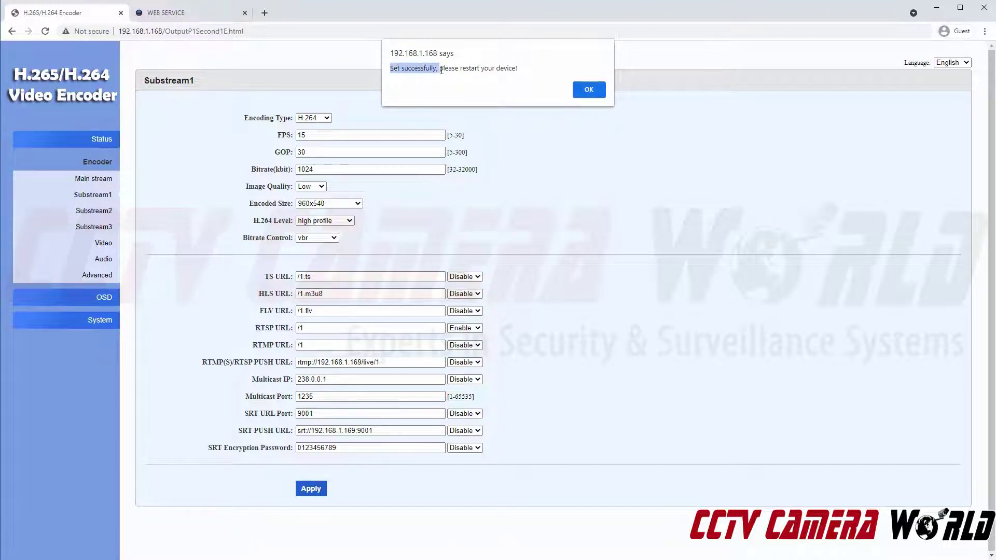
{"action": "left_click", "coordinate": [442, 69]}
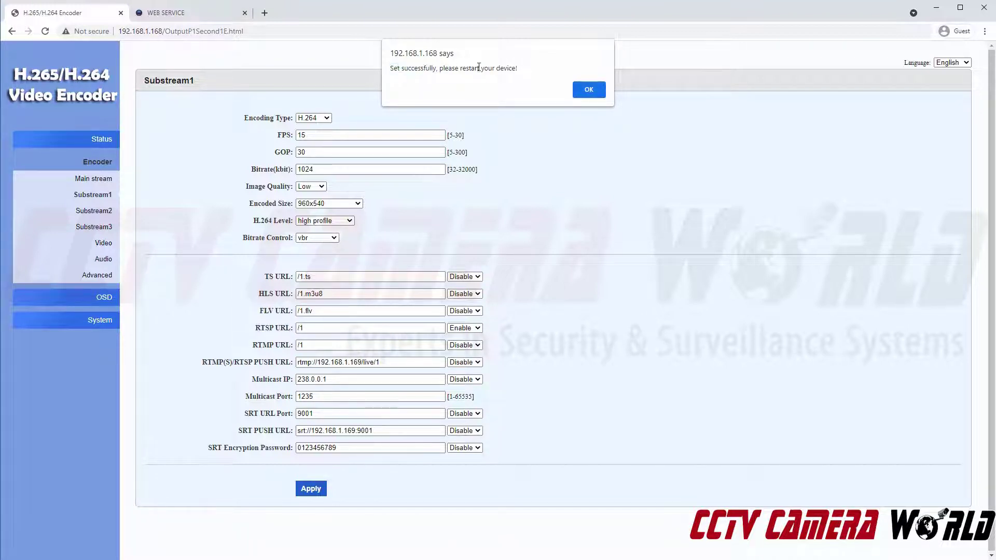
{"action": "left_click", "coordinate": [582, 87]}
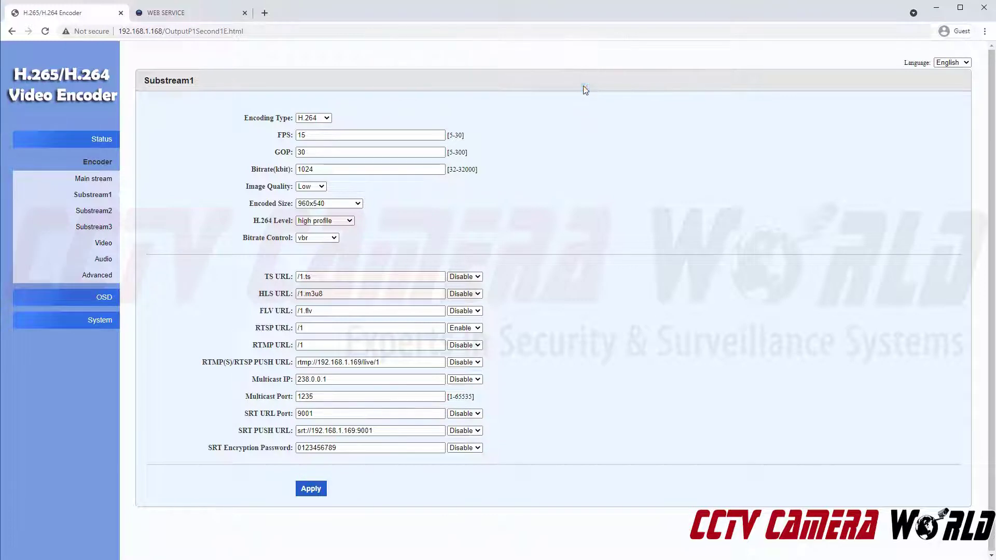
- Reboot the encoder from System > Reboot, then reload its web page
{"action": "left_click", "coordinate": [103, 321]}
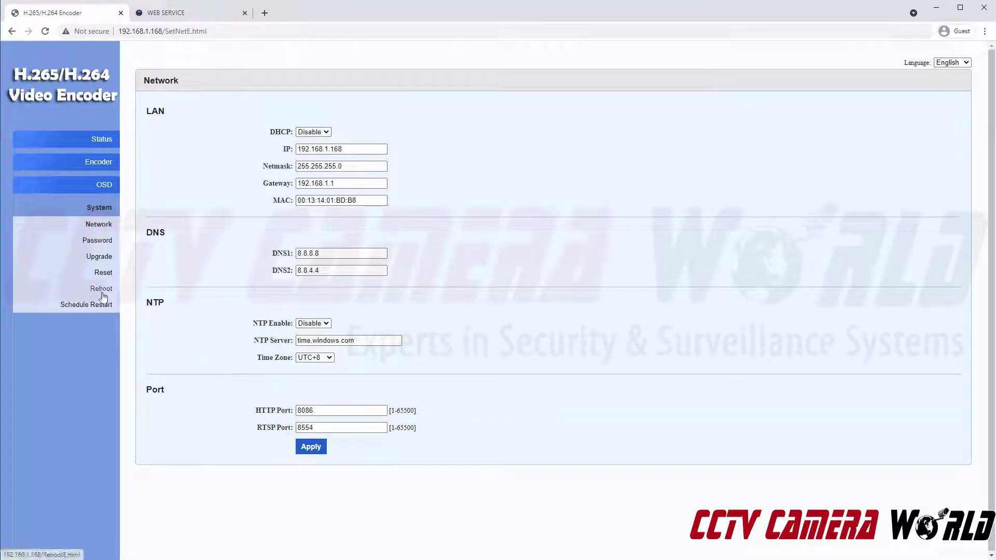
{"action": "left_click", "coordinate": [102, 294]}
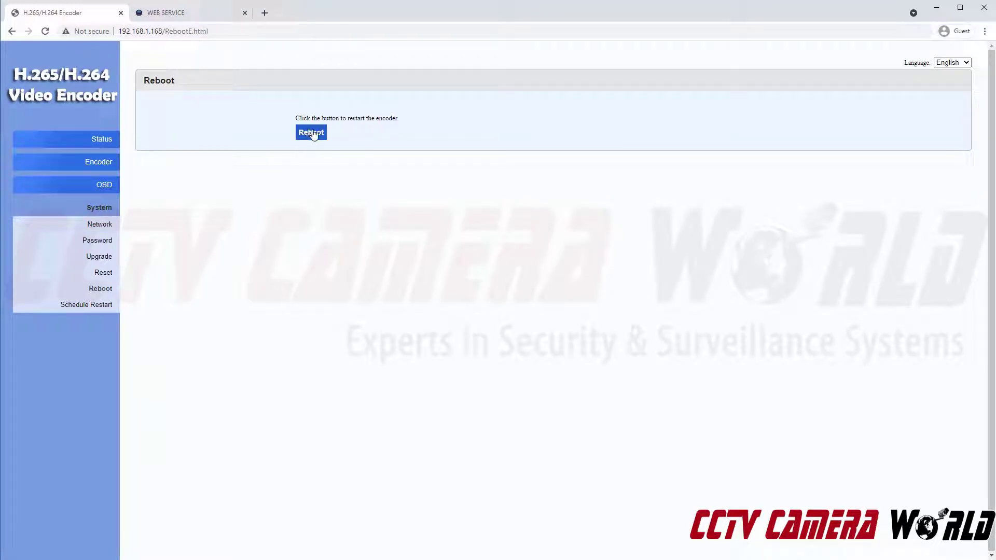
{"action": "left_click", "coordinate": [313, 133]}
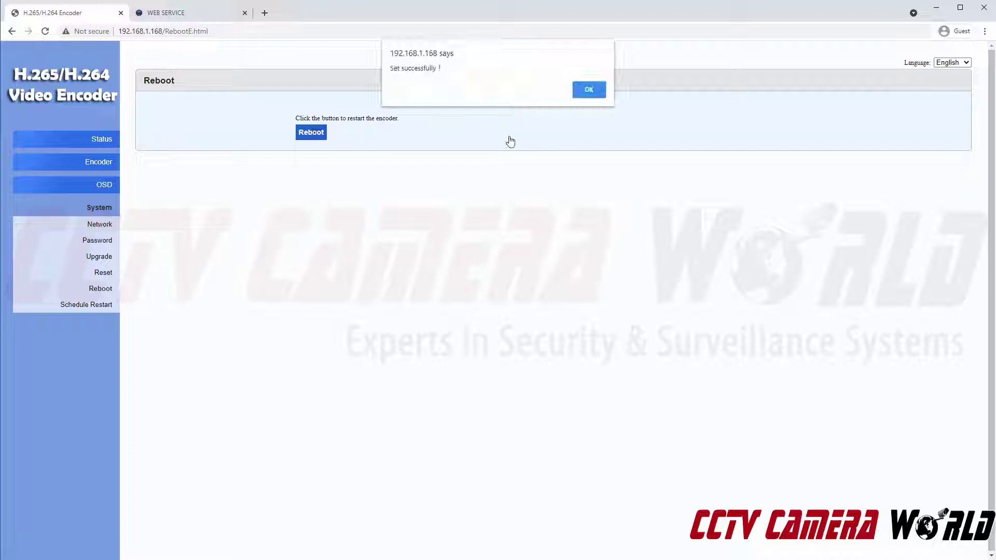
{"action": "left_click", "coordinate": [589, 88]}
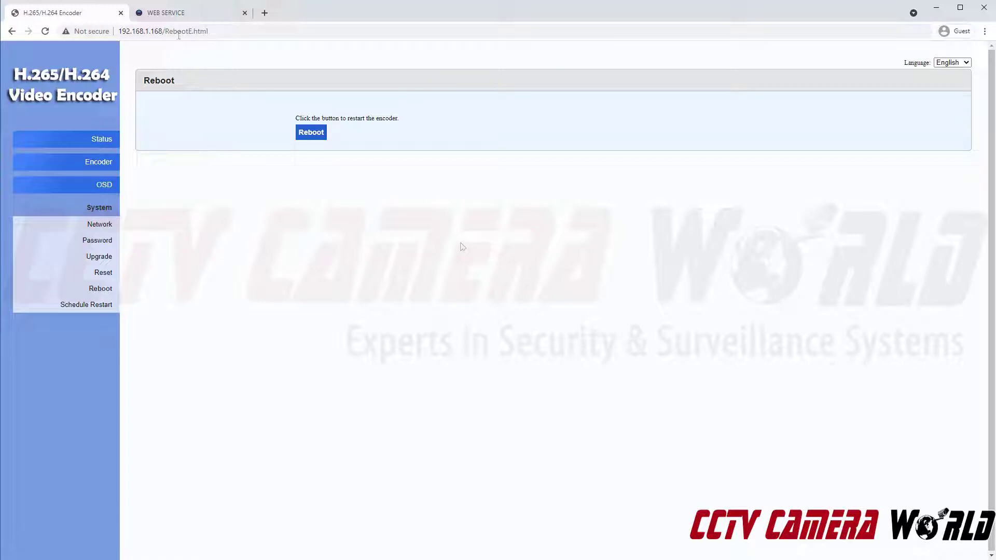
{"action": "left_click", "coordinate": [179, 32]}
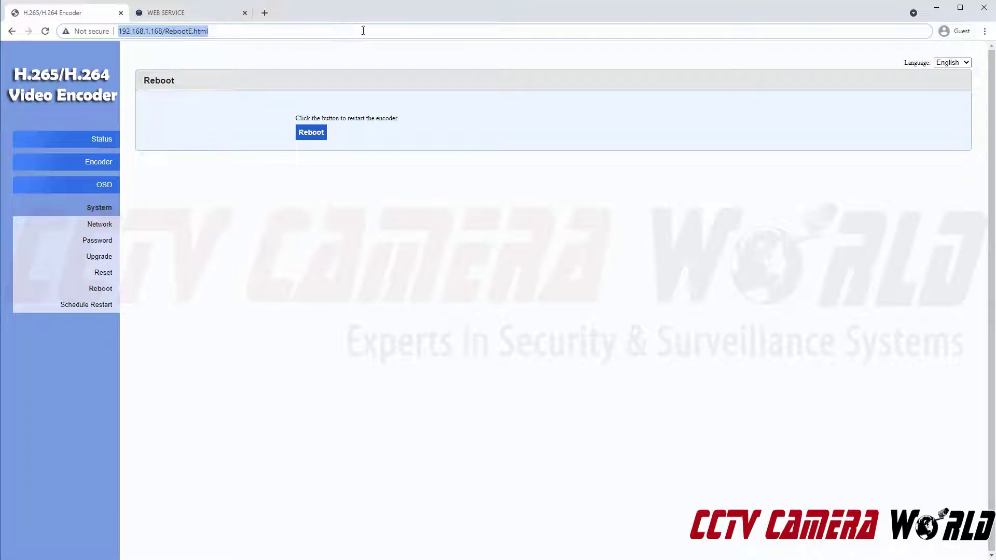
{"action": "left_click", "coordinate": [45, 31]}
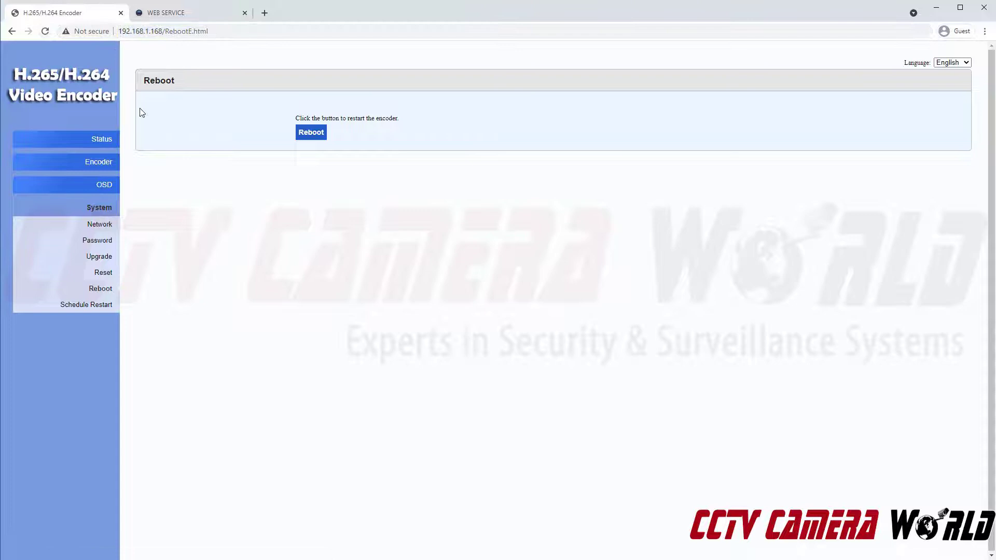
- Open the Status page and check the Main Stream and Substream1 RTSP URLs
{"action": "left_click", "coordinate": [98, 144]}
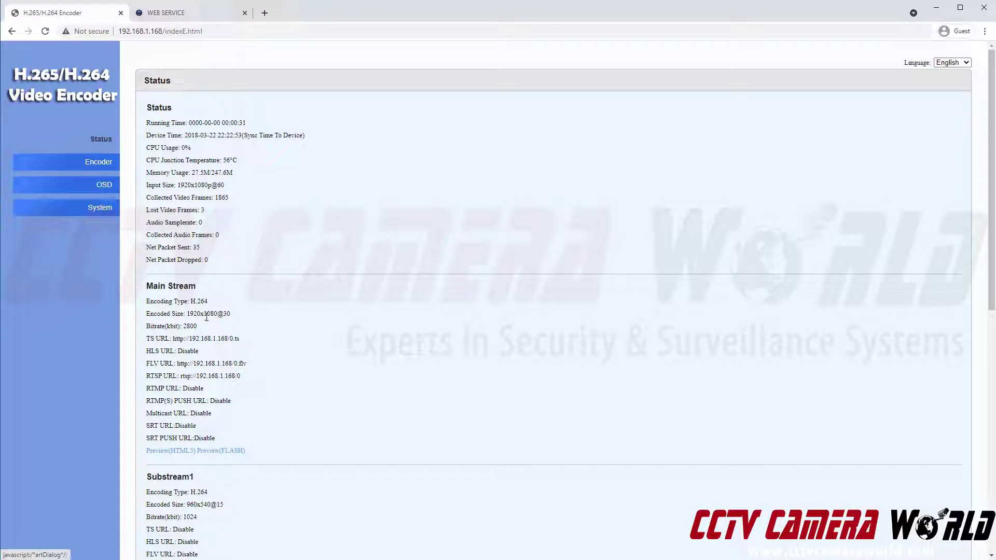
{"action": "scroll", "coordinate": [194, 387], "scroll_direction": "down", "scroll_amount": 2}
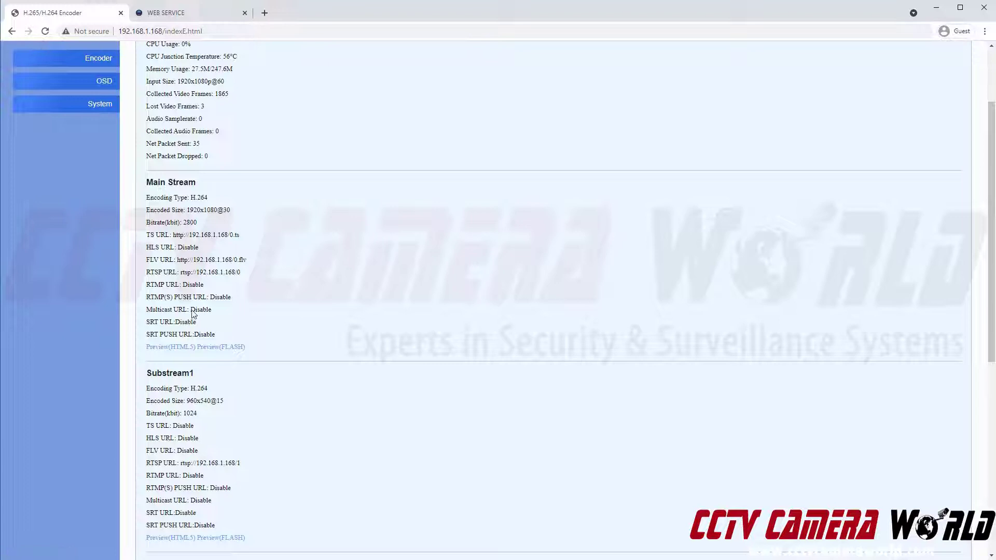
- In the NVR's SETTING > CAMERA list, add the XEncoder at 192.168.1.168 and refresh
{"action": "left_click", "coordinate": [188, 19]}
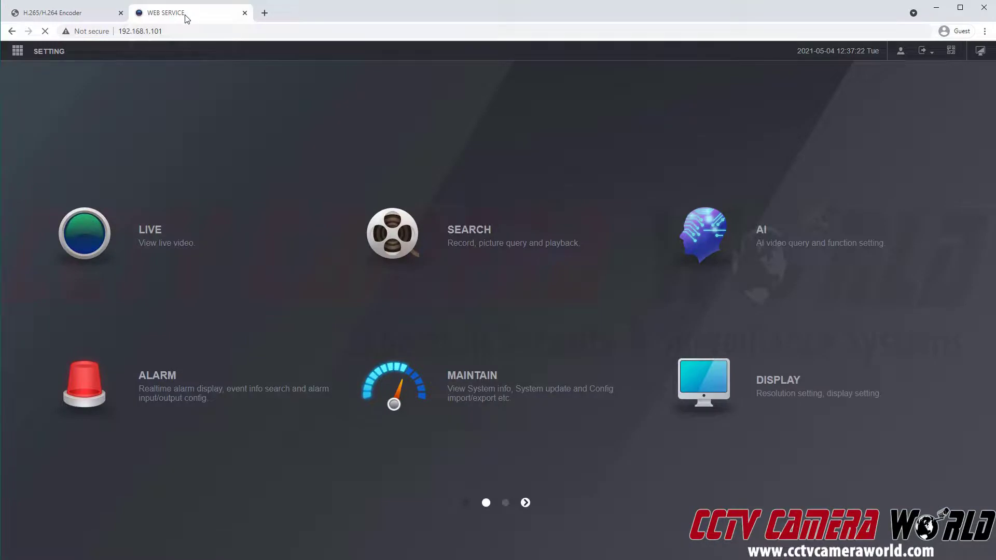
{"action": "left_click", "coordinate": [56, 54]}
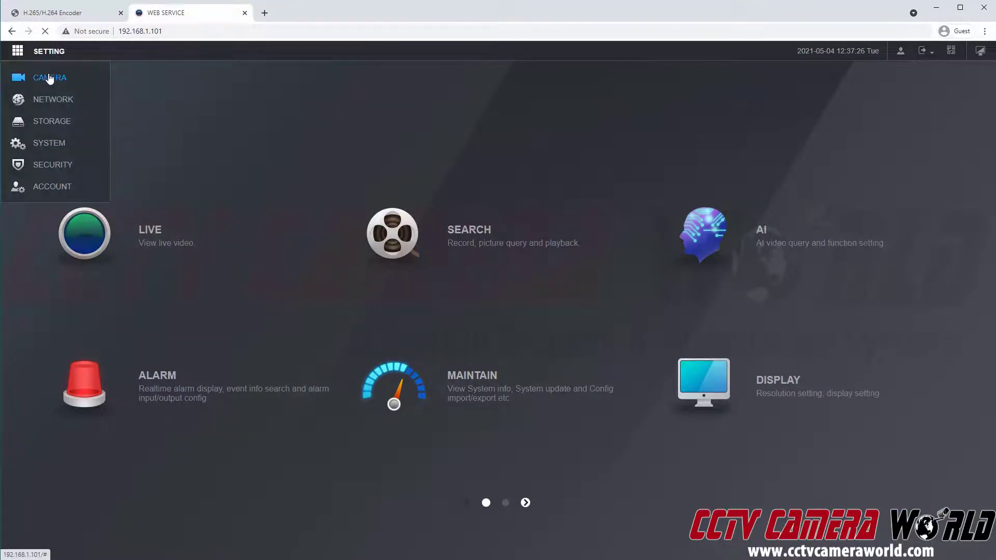
{"action": "left_click", "coordinate": [50, 78]}
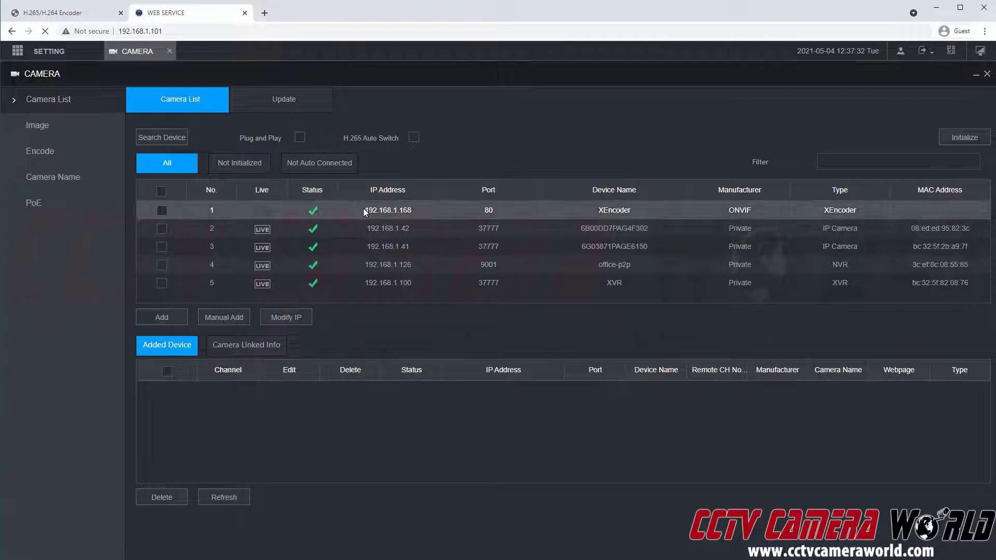
{"action": "left_click_drag", "start_coordinate": [364, 211], "coordinate": [414, 210]}
{"action": "left_click", "coordinate": [164, 210]}
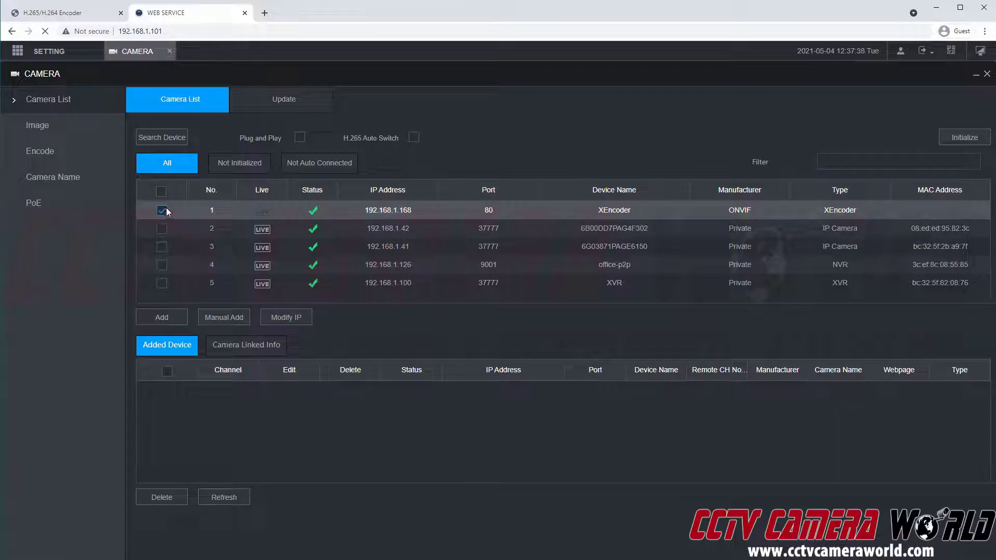
{"action": "left_click", "coordinate": [185, 322]}
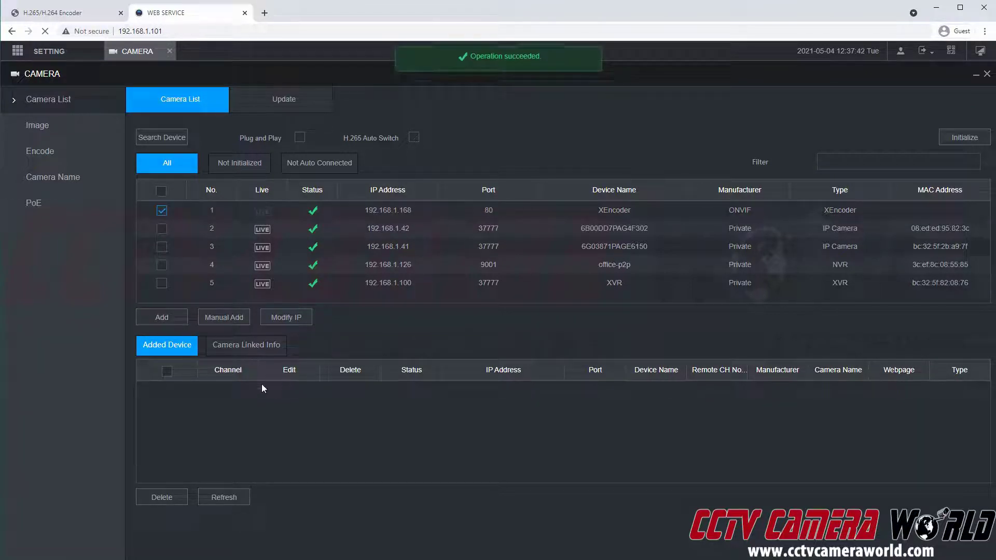
{"action": "left_click", "coordinate": [219, 497]}
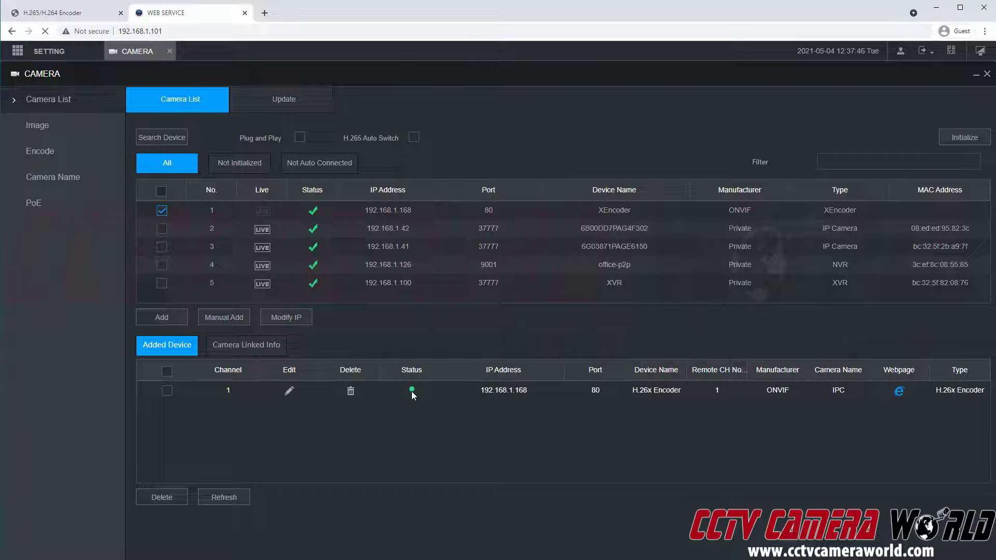
- Review channel 1's connection settings, then start a Manual Add with IP 192.168.1.168
{"action": "left_click", "coordinate": [289, 397]}
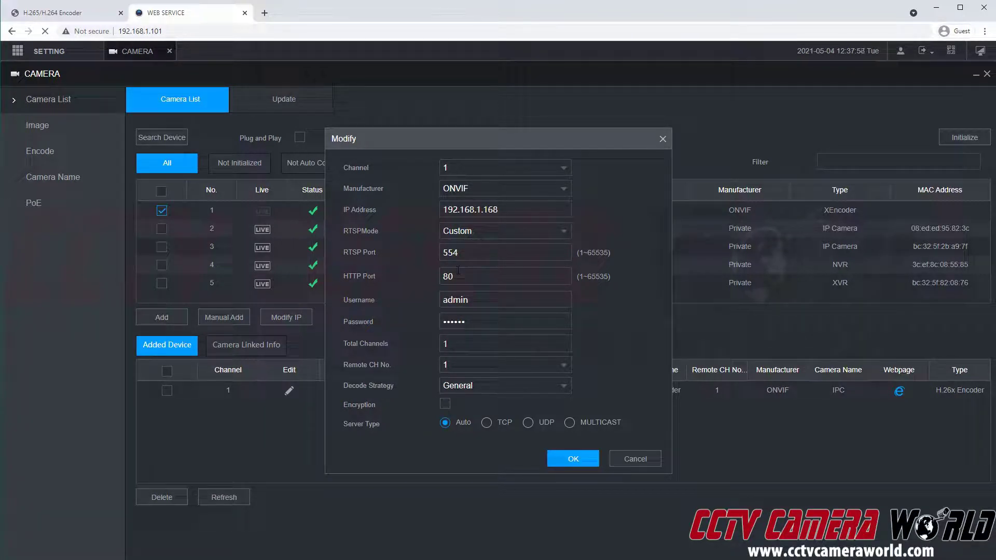
{"action": "left_click", "coordinate": [565, 460]}
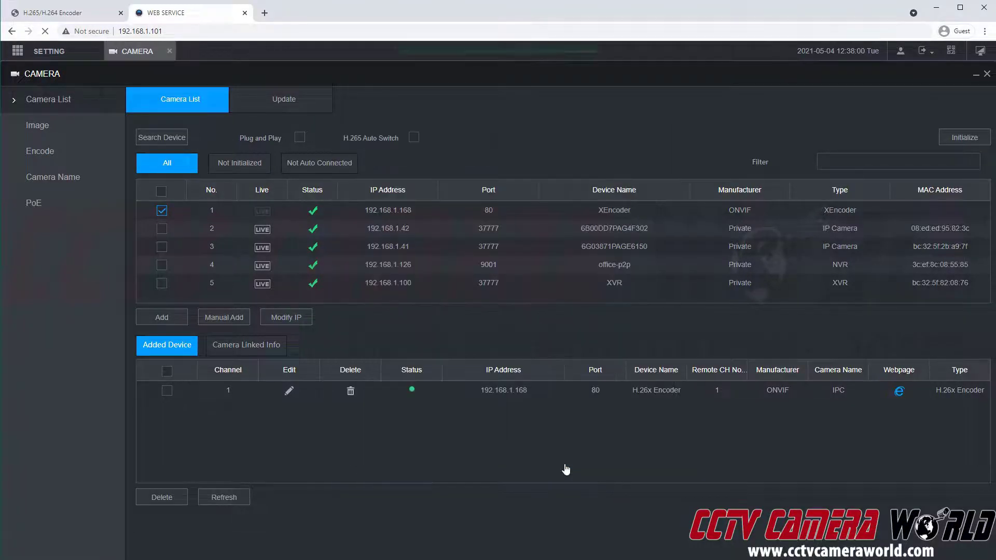
{"action": "left_click", "coordinate": [222, 321]}
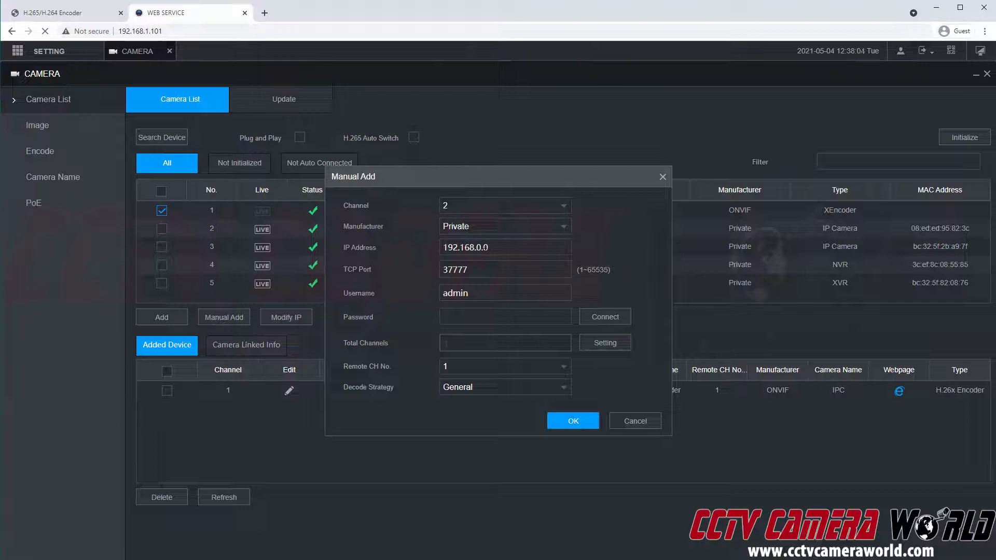
{"action": "double_click", "coordinate": [480, 247]}
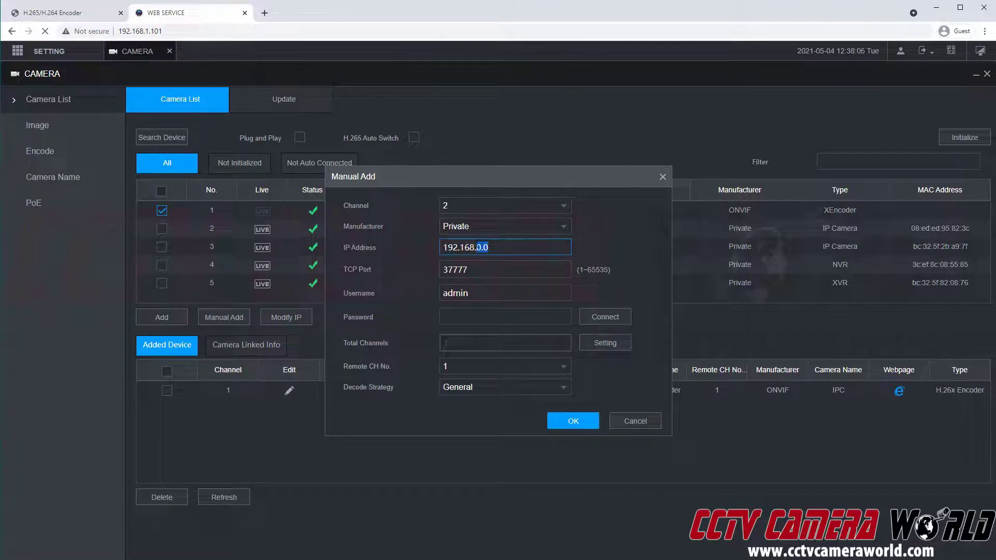
{"action": "type", "text": "1.168"}
{"action": "key", "text": "Tab"}
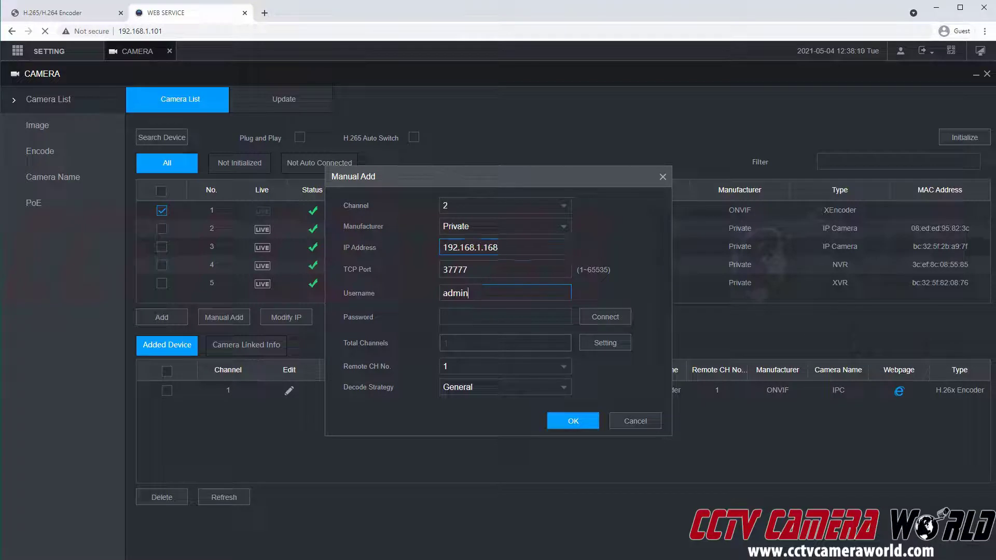
- Set manufacturer ONVIF and HTTP port 80, enter the login credentials, and save the channel
{"action": "left_click", "coordinate": [468, 323]}
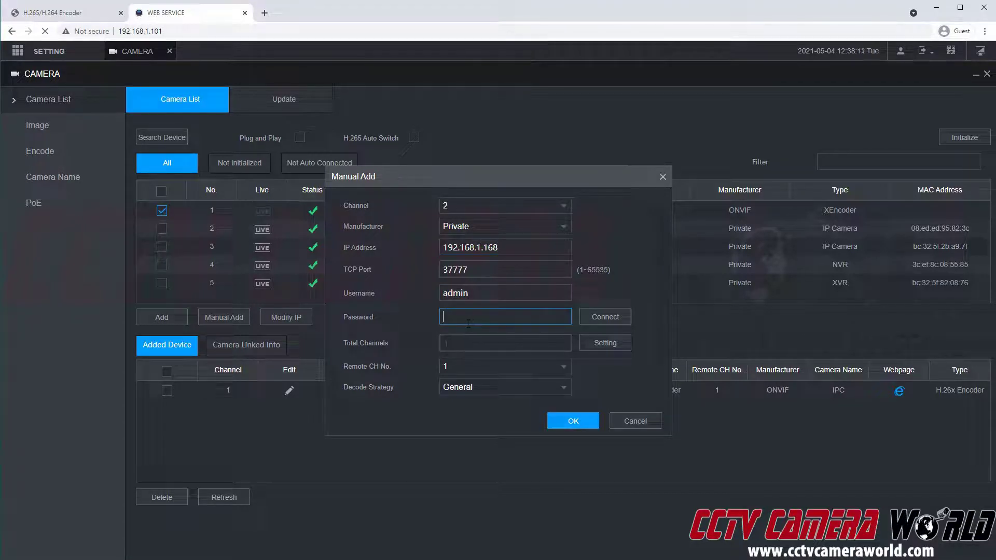
{"action": "left_click", "coordinate": [503, 221]}
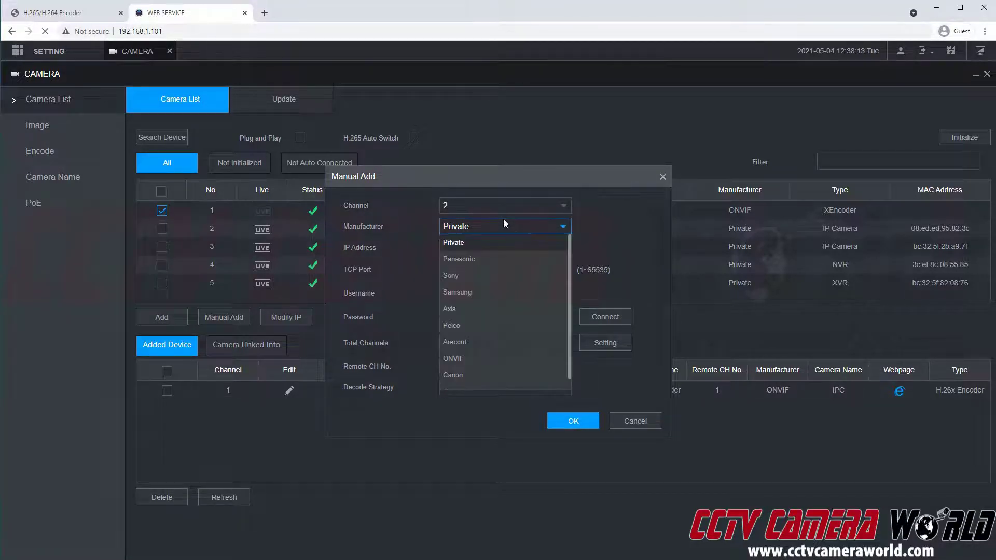
{"action": "left_click", "coordinate": [466, 358]}
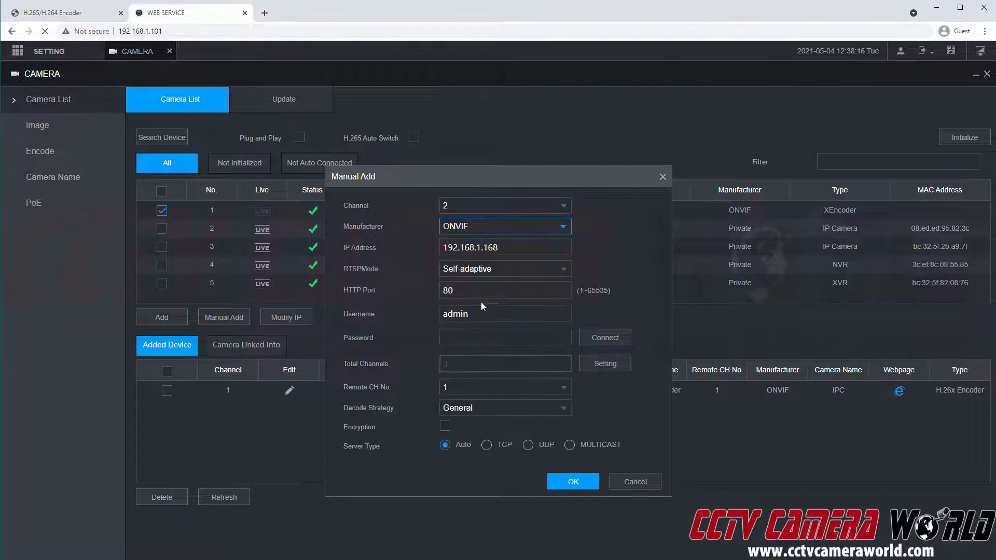
{"action": "left_click_drag", "start_coordinate": [435, 289], "coordinate": [456, 291]}
{"action": "left_click", "coordinate": [453, 291]}
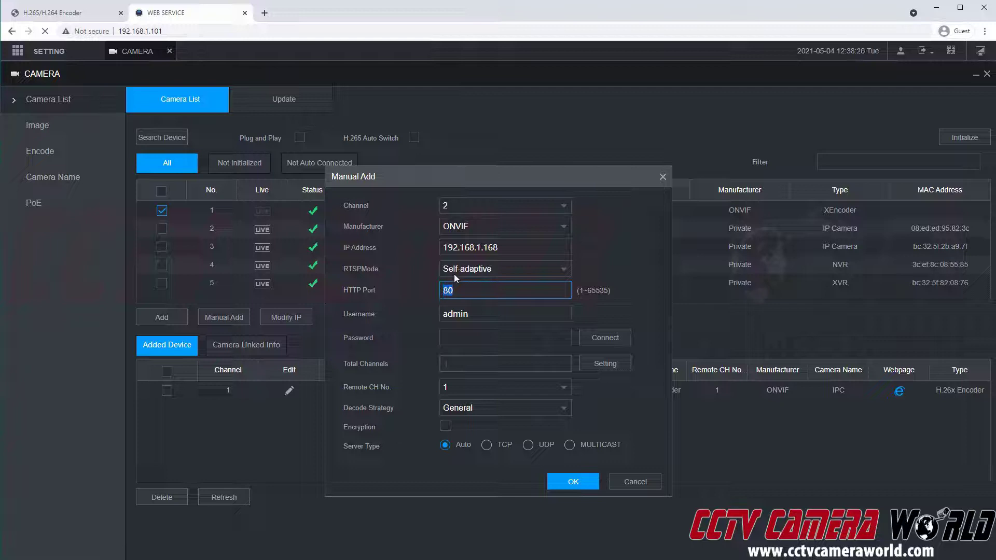
{"action": "left_click", "coordinate": [475, 339]}
{"action": "type", "text": "admin"}
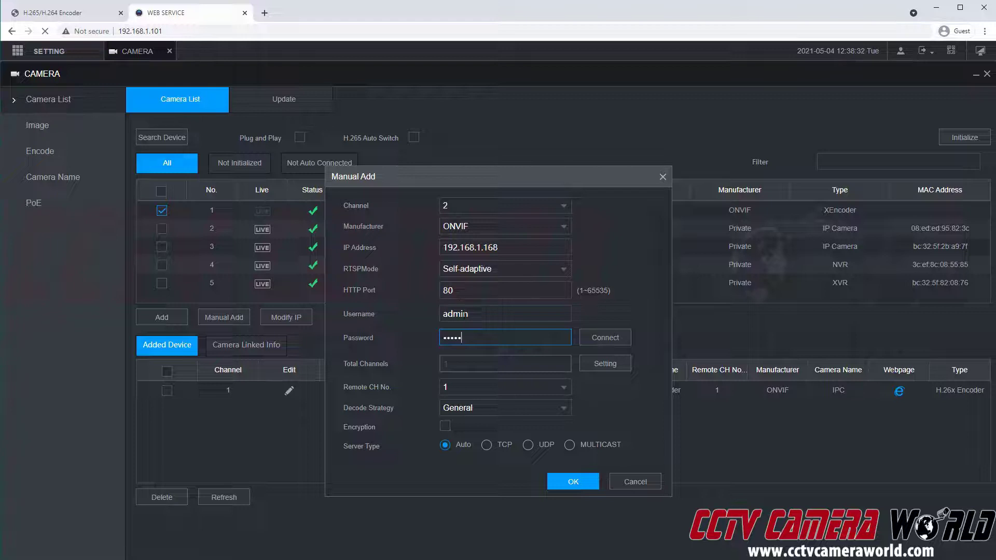
{"action": "double_click", "coordinate": [464, 314]}
{"action": "double_click", "coordinate": [463, 341]}
{"action": "left_click", "coordinate": [559, 488]}
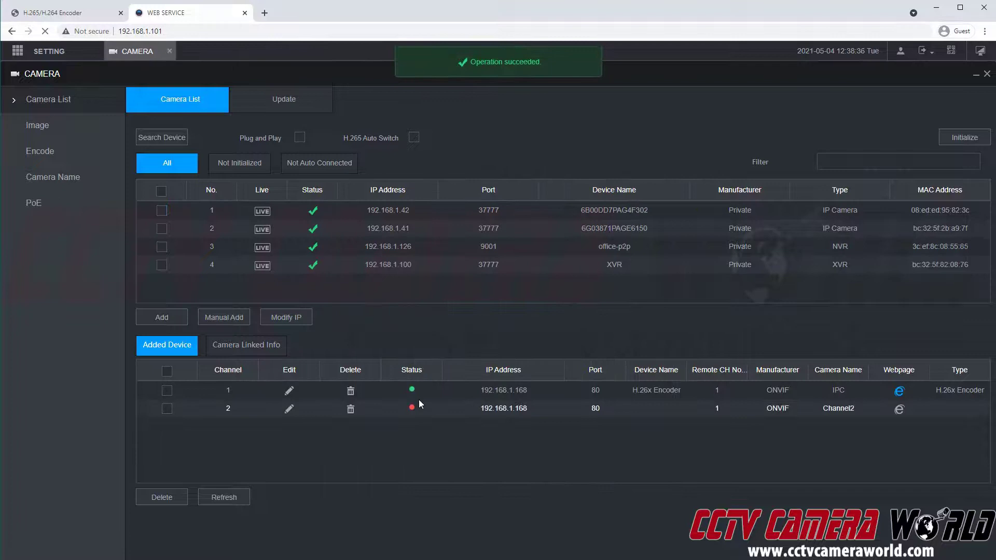
- Refresh the added-device list and delete channel 2
{"action": "left_click", "coordinate": [246, 502]}
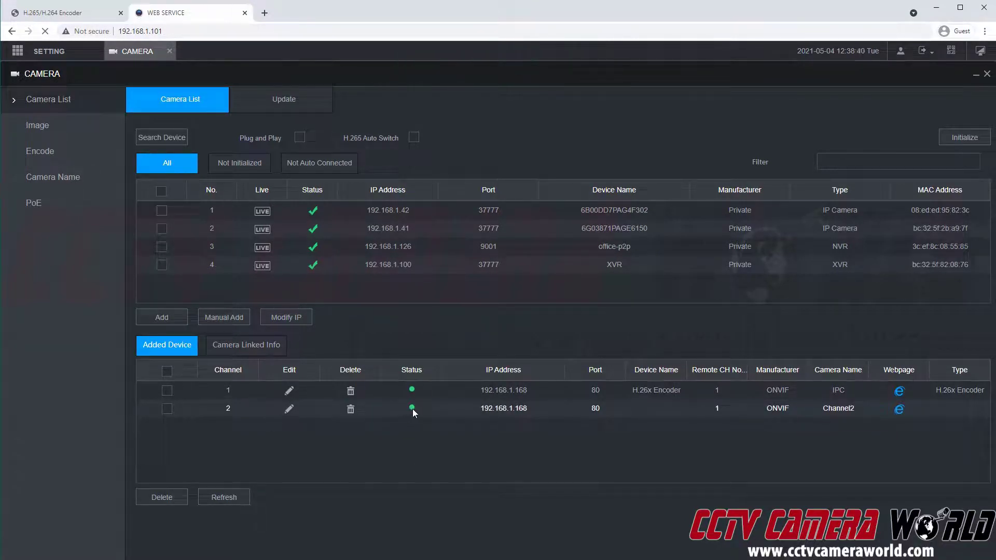
{"action": "left_click", "coordinate": [351, 410]}
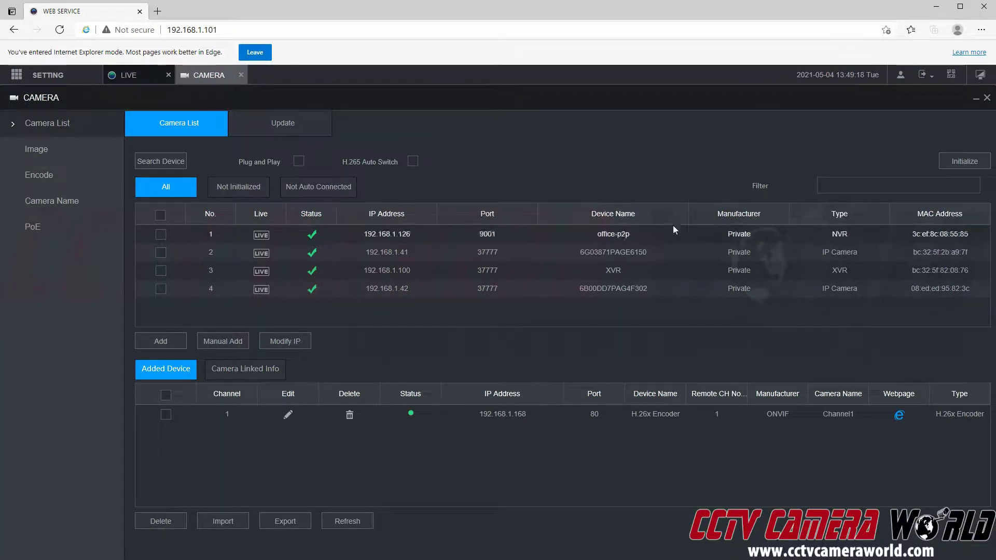
- Open LIVE view and play D1 Channel1's main stream in the top-left pane
{"action": "left_click", "coordinate": [978, 77]}
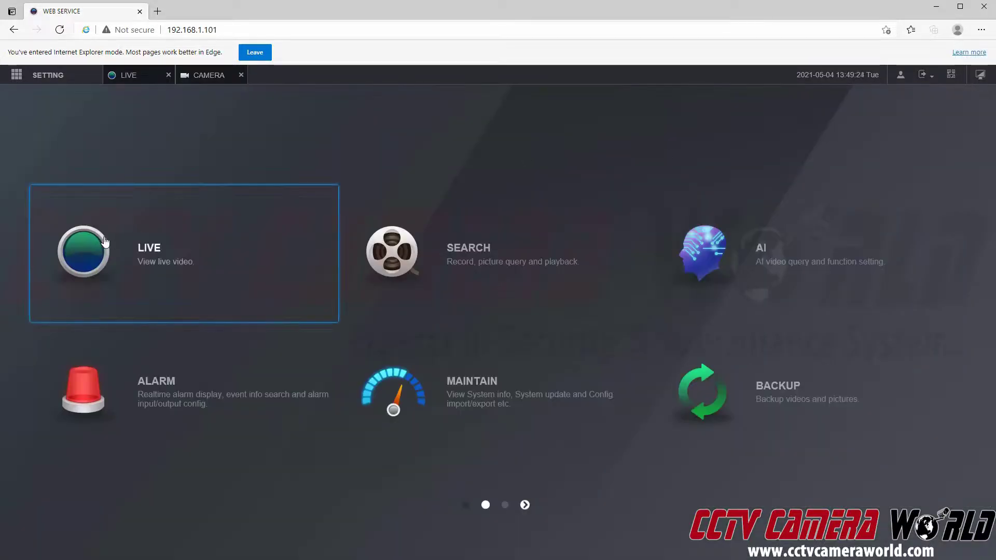
{"action": "left_click", "coordinate": [160, 259]}
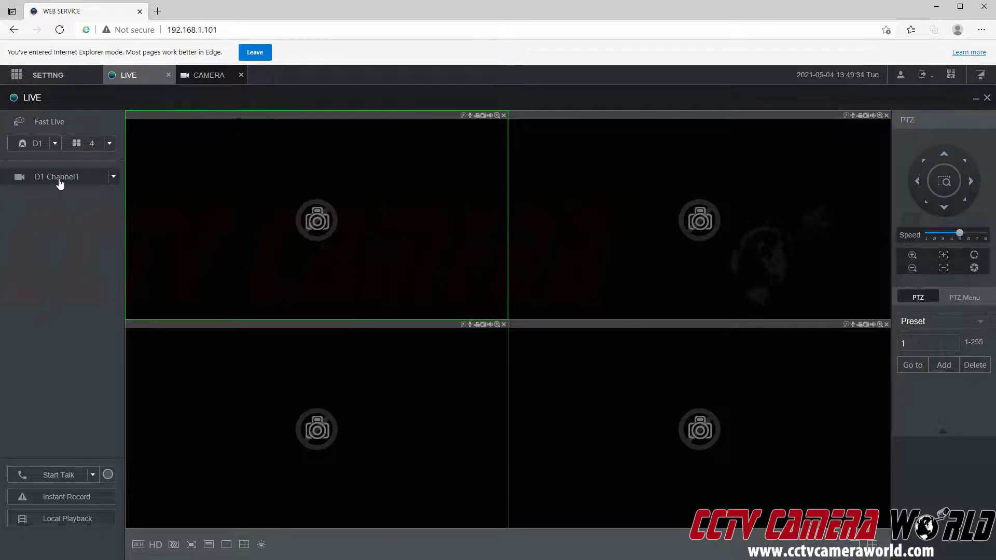
{"action": "double_click", "coordinate": [76, 179]}
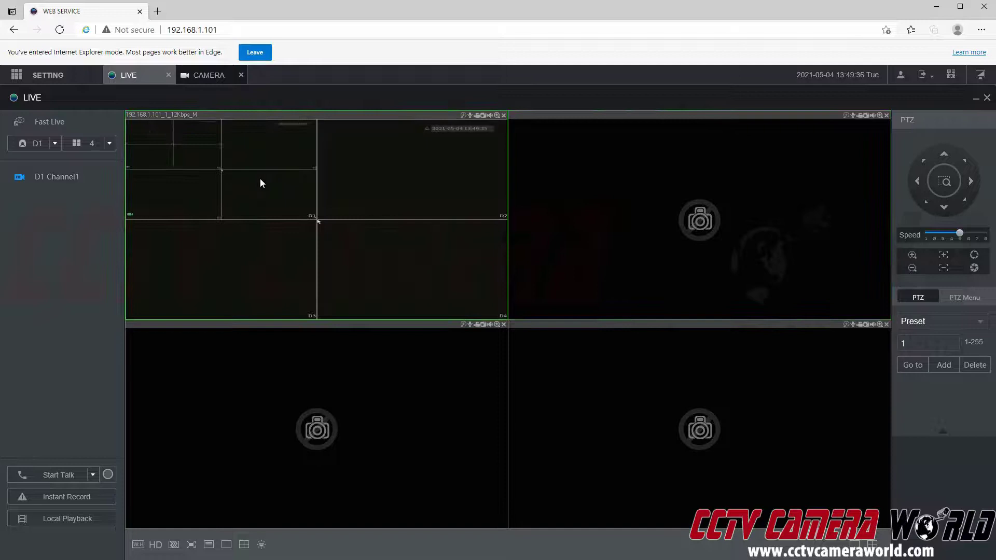
- Play D1 Channel1's Sub Stream 1 in the top-right pane
{"action": "left_click", "coordinate": [629, 182]}
{"action": "left_click", "coordinate": [115, 179]}
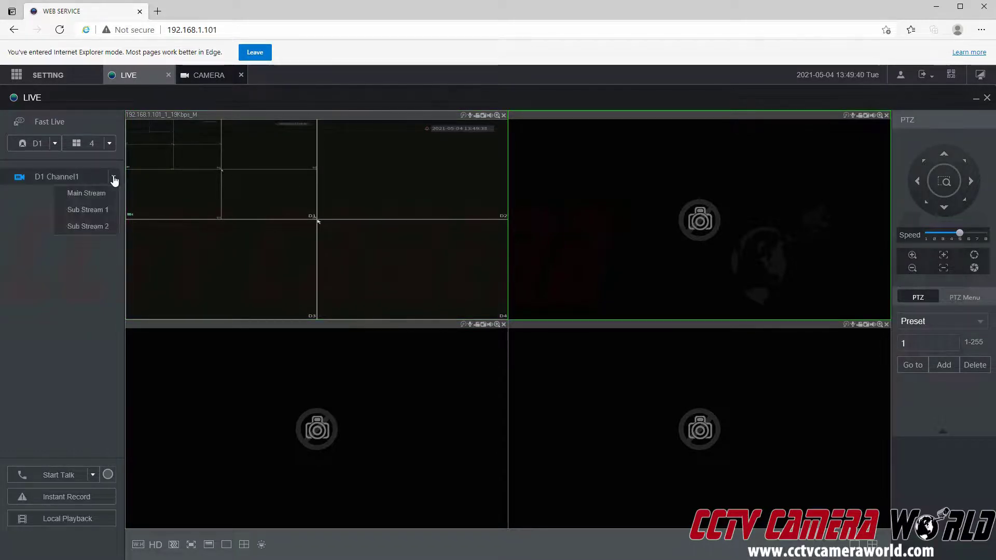
{"action": "left_click", "coordinate": [103, 214]}
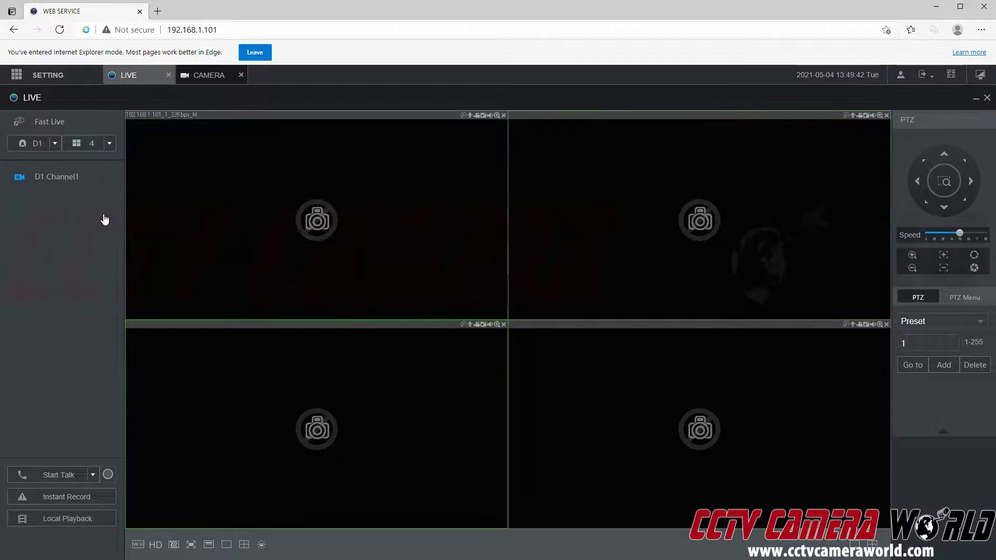
{"action": "left_click", "coordinate": [662, 225]}
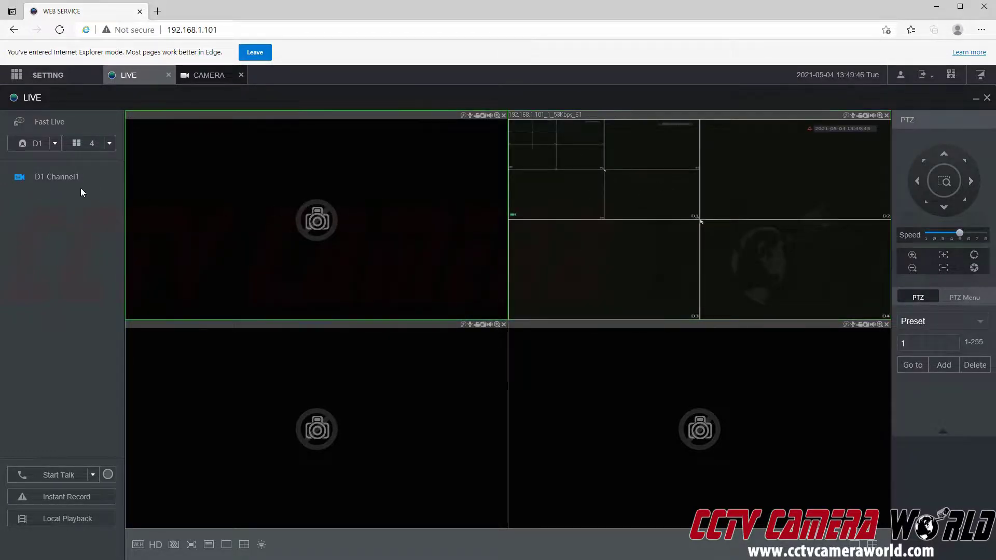
{"action": "left_click", "coordinate": [396, 209]}
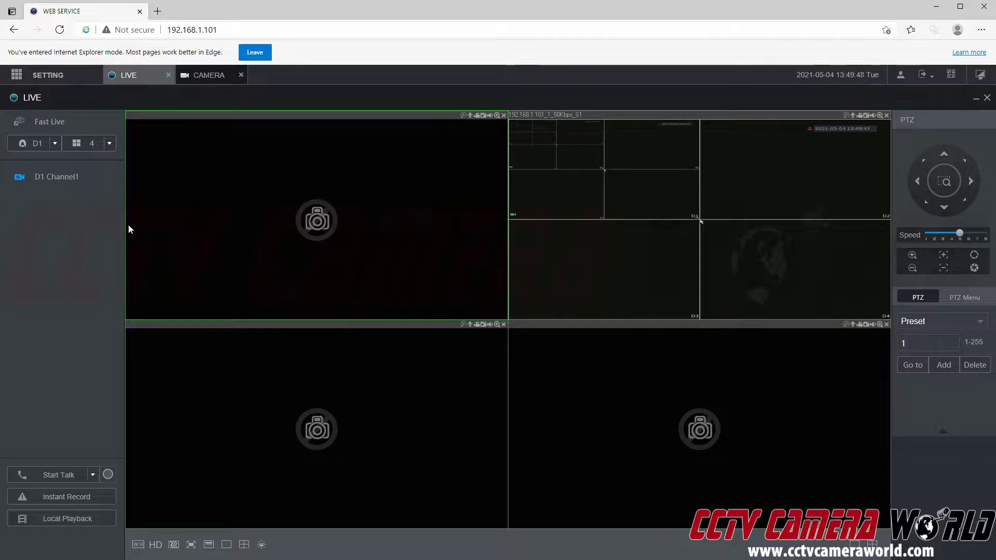
{"action": "left_click", "coordinate": [78, 178]}
{"action": "left_click", "coordinate": [74, 177]}
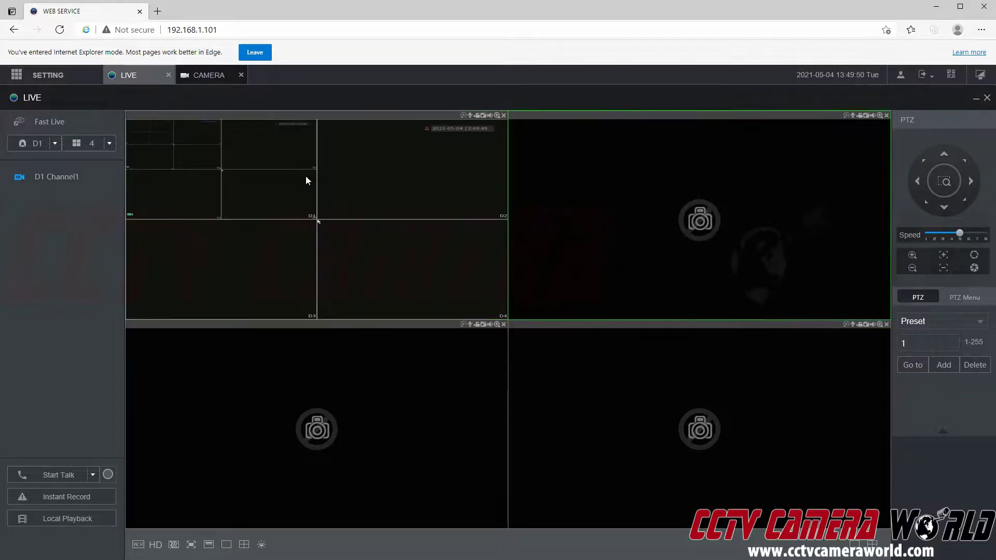
{"action": "left_click", "coordinate": [115, 177]}
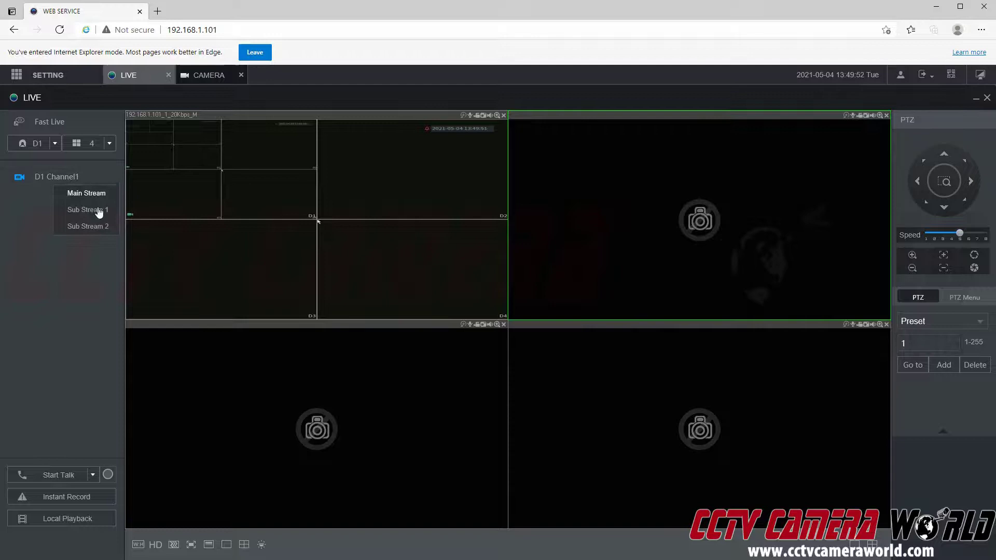
{"action": "left_click", "coordinate": [98, 211]}
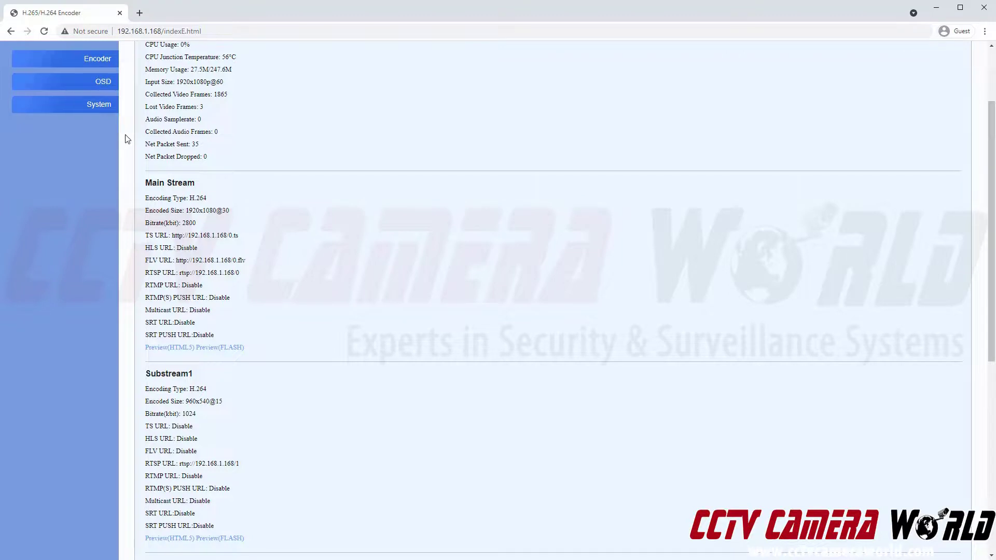
- Review the encoder's main stream and Substream1 encoding settings
{"action": "scroll", "coordinate": [103, 156], "scroll_direction": "up", "scroll_amount": 2}
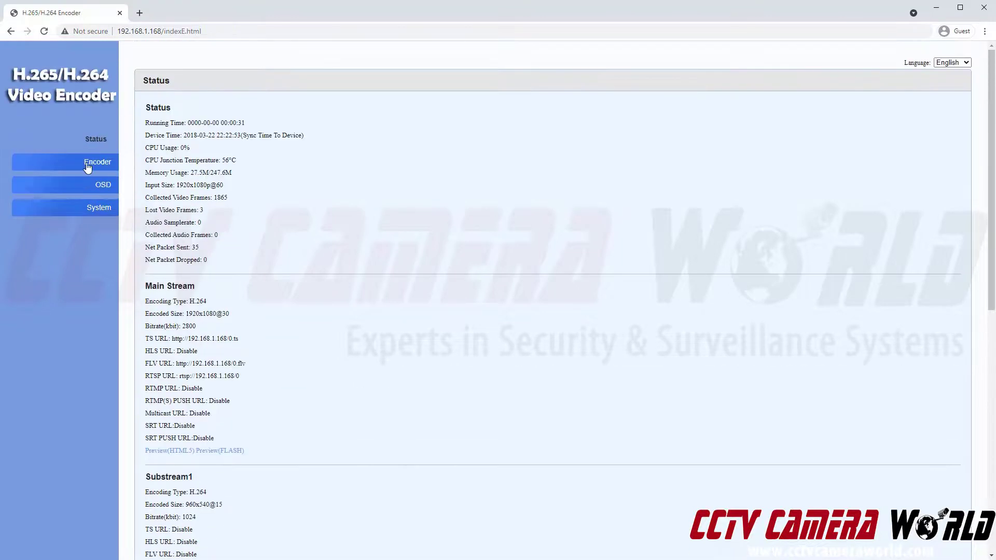
{"action": "left_click", "coordinate": [87, 165]}
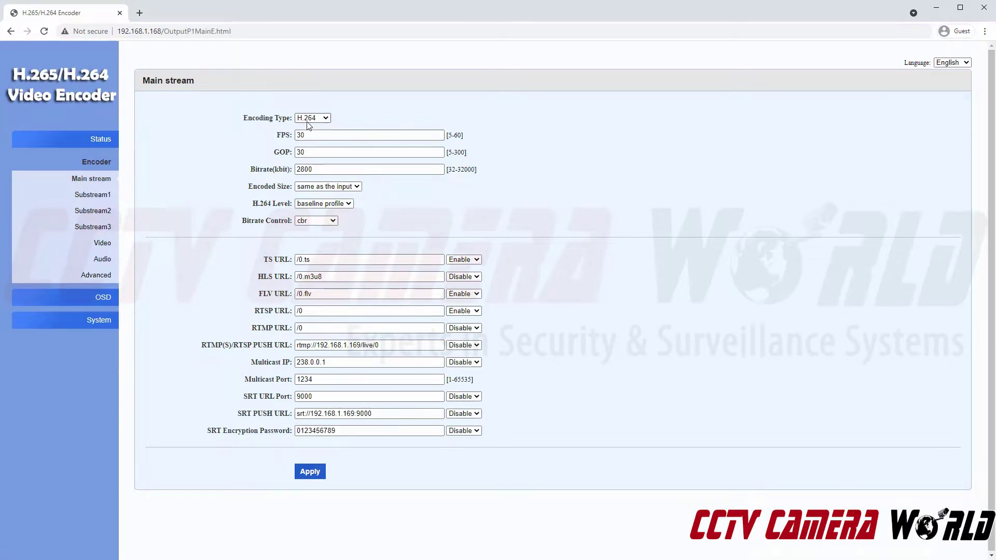
{"action": "left_click", "coordinate": [102, 195]}
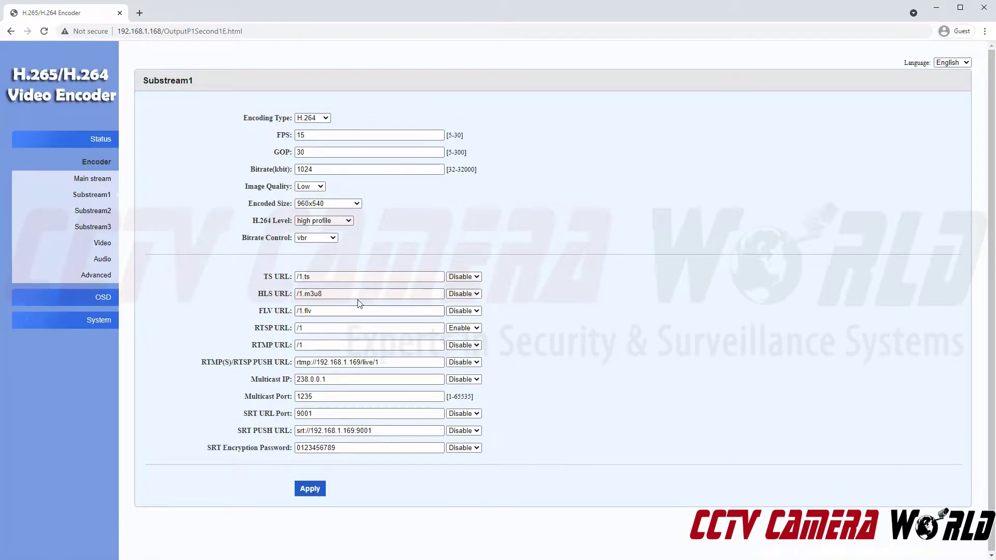
- Check the encoder's network and reboot pages, then return to the NVR camera list
{"action": "left_click", "coordinate": [72, 323]}
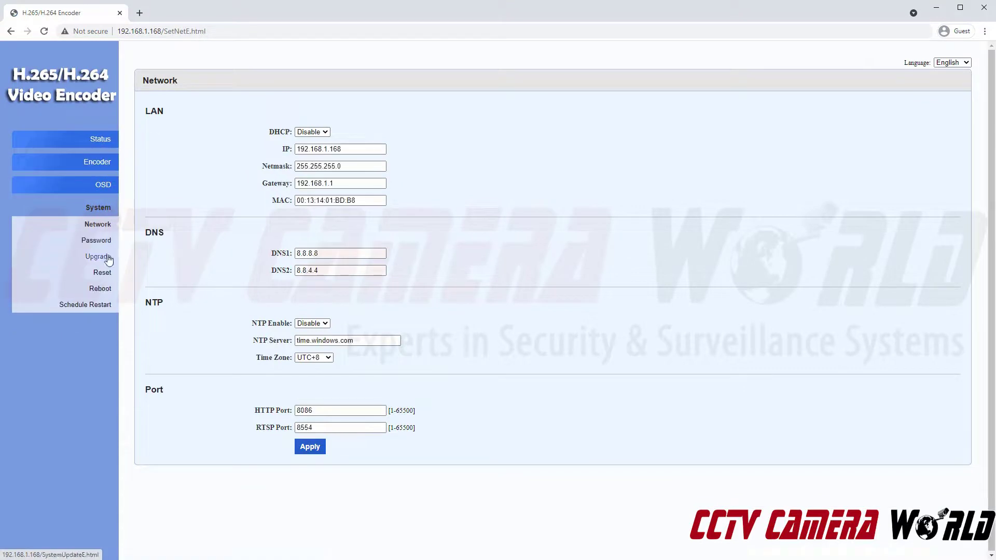
{"action": "left_click", "coordinate": [100, 288]}
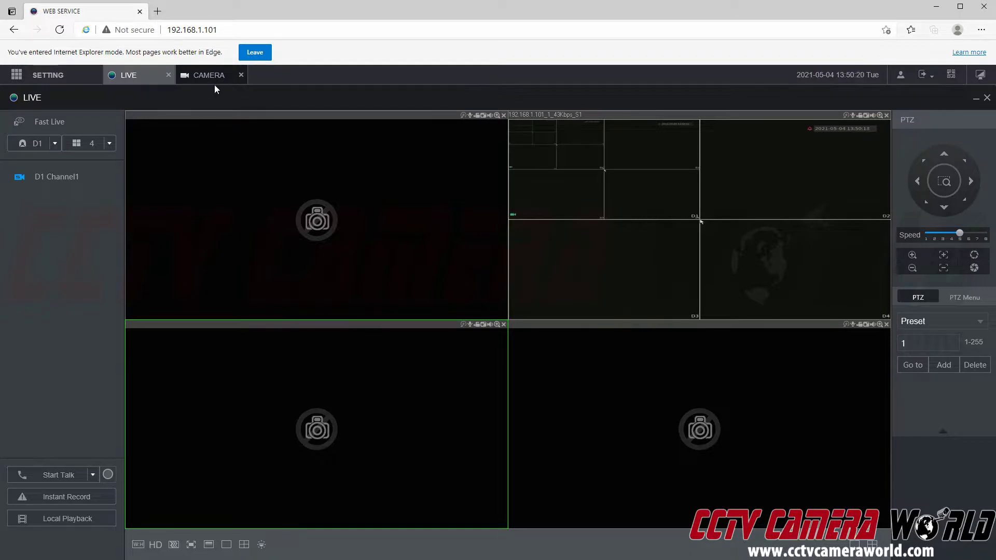
{"action": "left_click", "coordinate": [213, 81]}
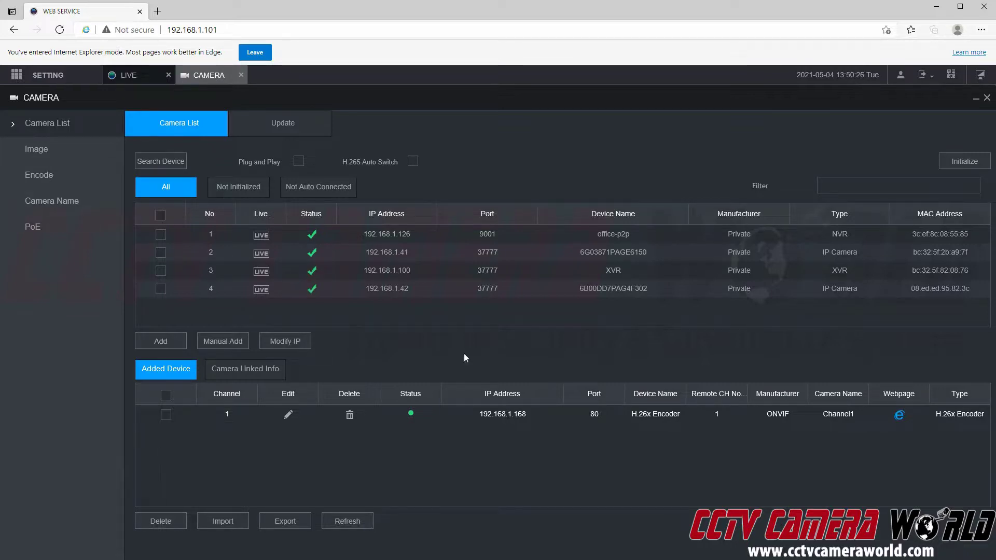
- Play D1 Channel1's main stream in the upper-left pane of the four-pane live view, clearing the upper-right pane
{"action": "left_click", "coordinate": [144, 80]}
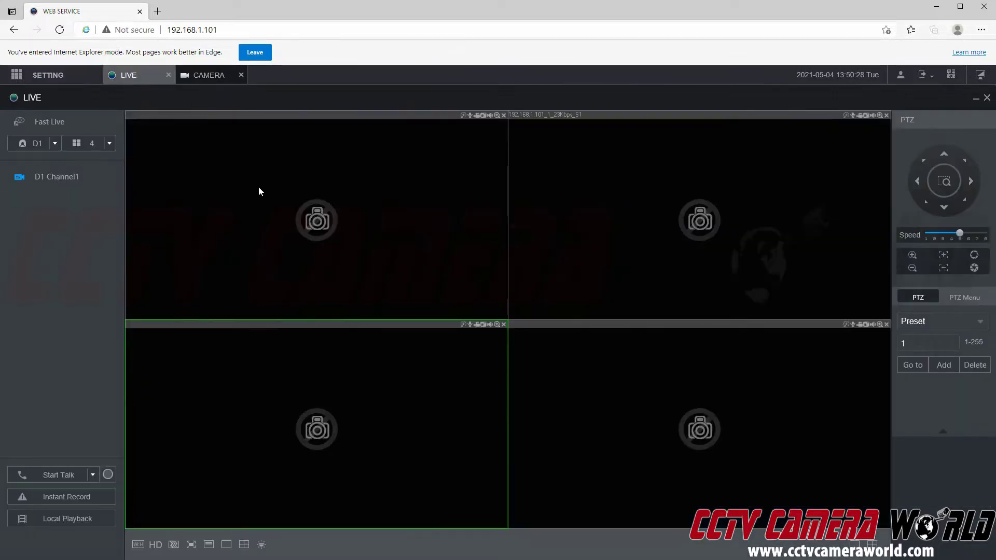
{"action": "left_click_drag", "start_coordinate": [82, 185], "coordinate": [609, 181]}
{"action": "left_click", "coordinate": [587, 198]}
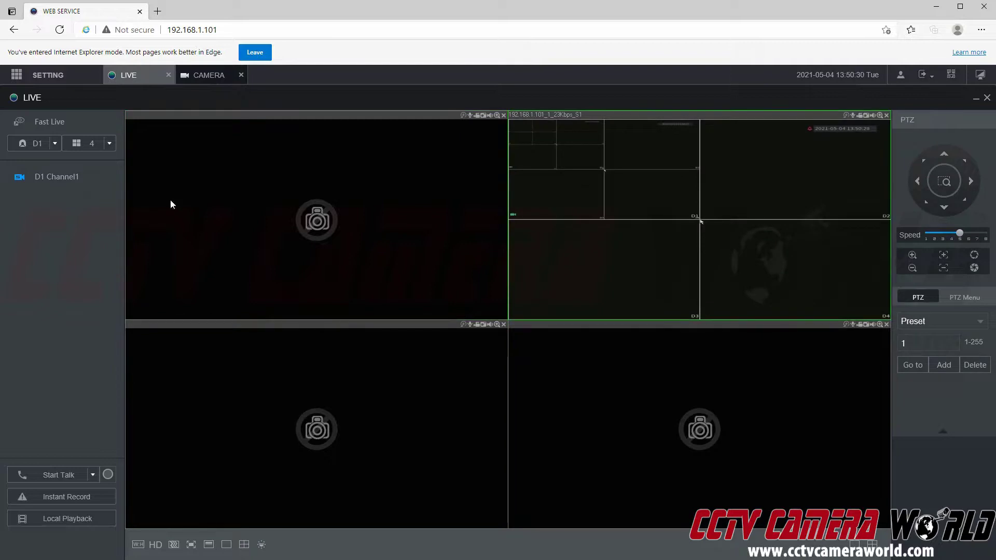
{"action": "left_click", "coordinate": [84, 180]}
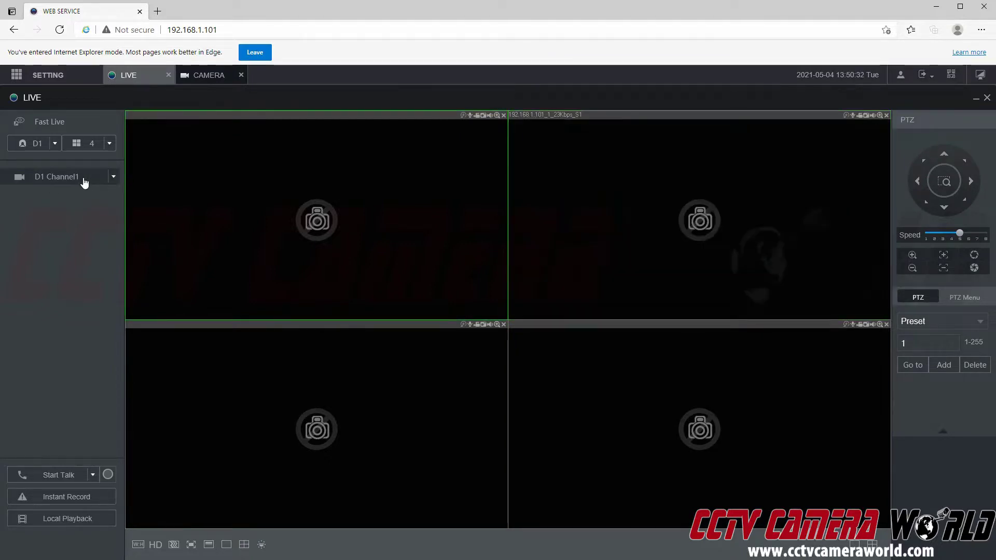
{"action": "left_click_drag", "start_coordinate": [83, 181], "coordinate": [474, 204]}
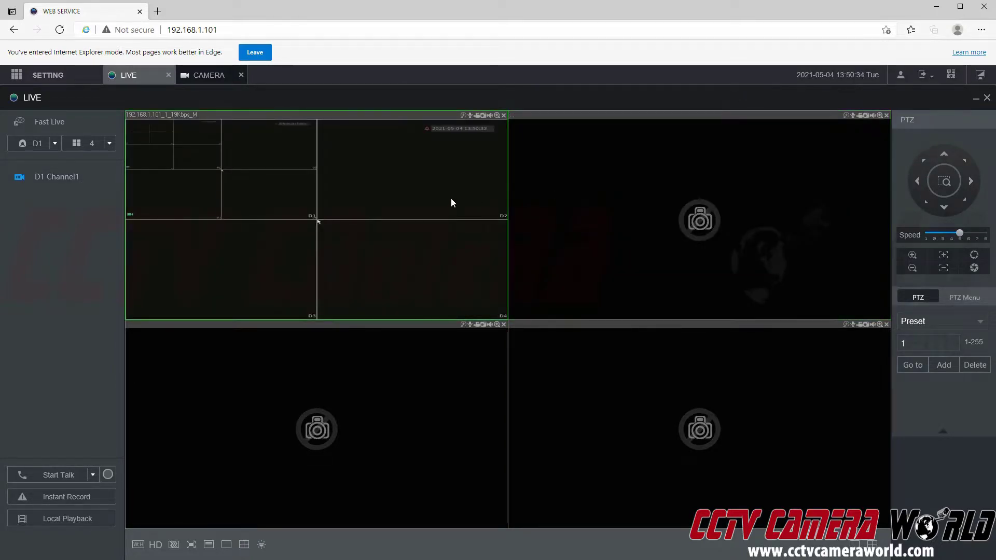